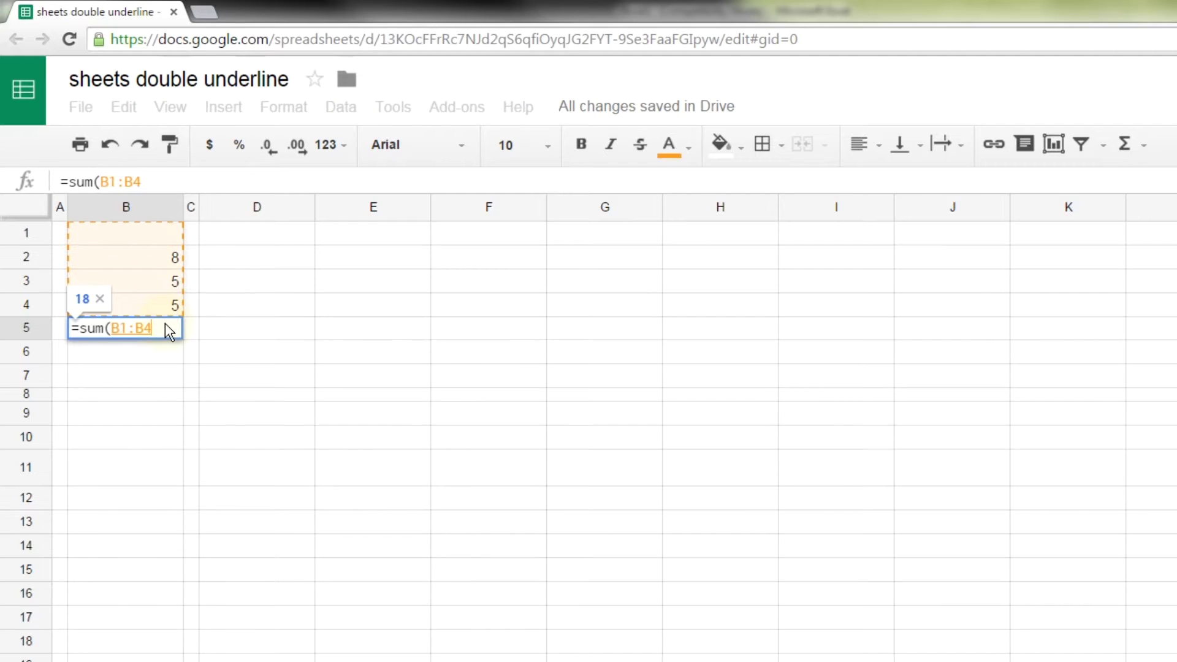
Complete the SUM formula in B5 that totals the numbers above it.
{"action": "type", "text": ")"}
{"action": "key", "text": "Return"}
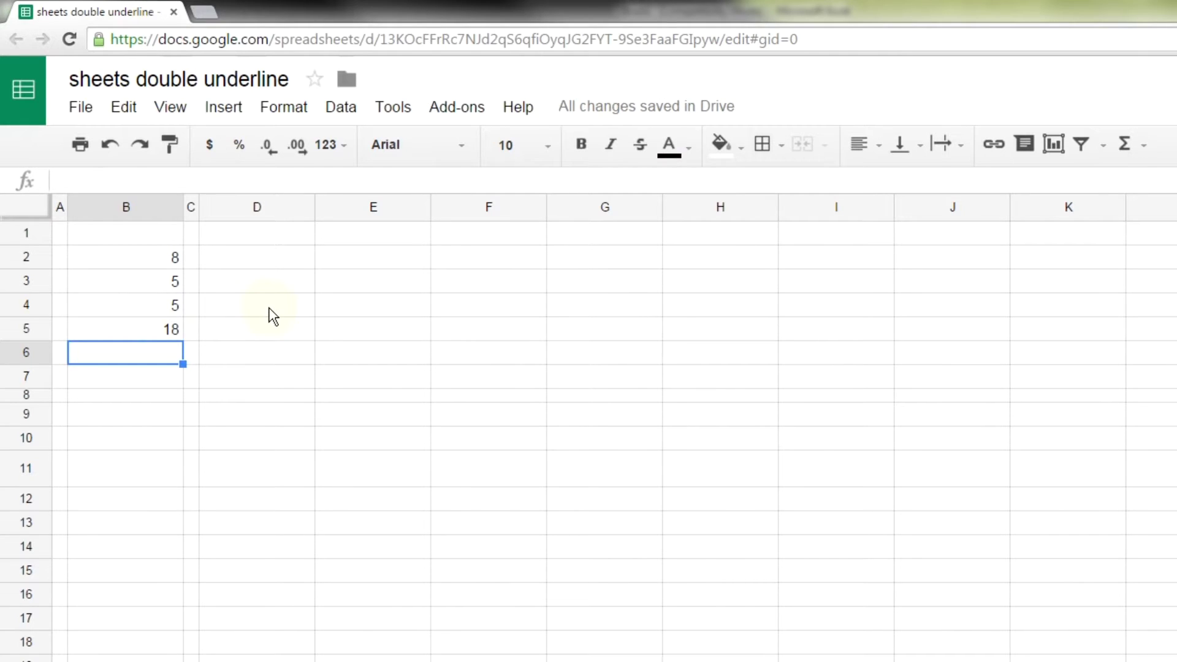
Check the text formatting options for B4 and the cell border options for a double underline.
{"action": "left_click", "coordinate": [174, 300]}
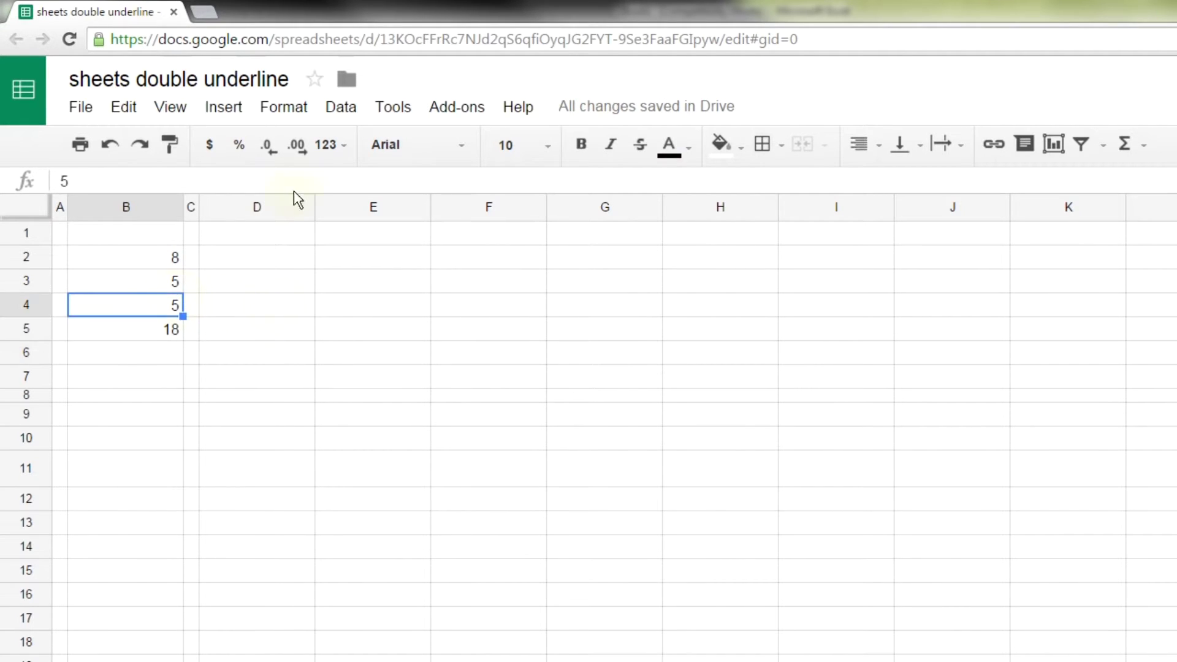
{"action": "left_click", "coordinate": [290, 117]}
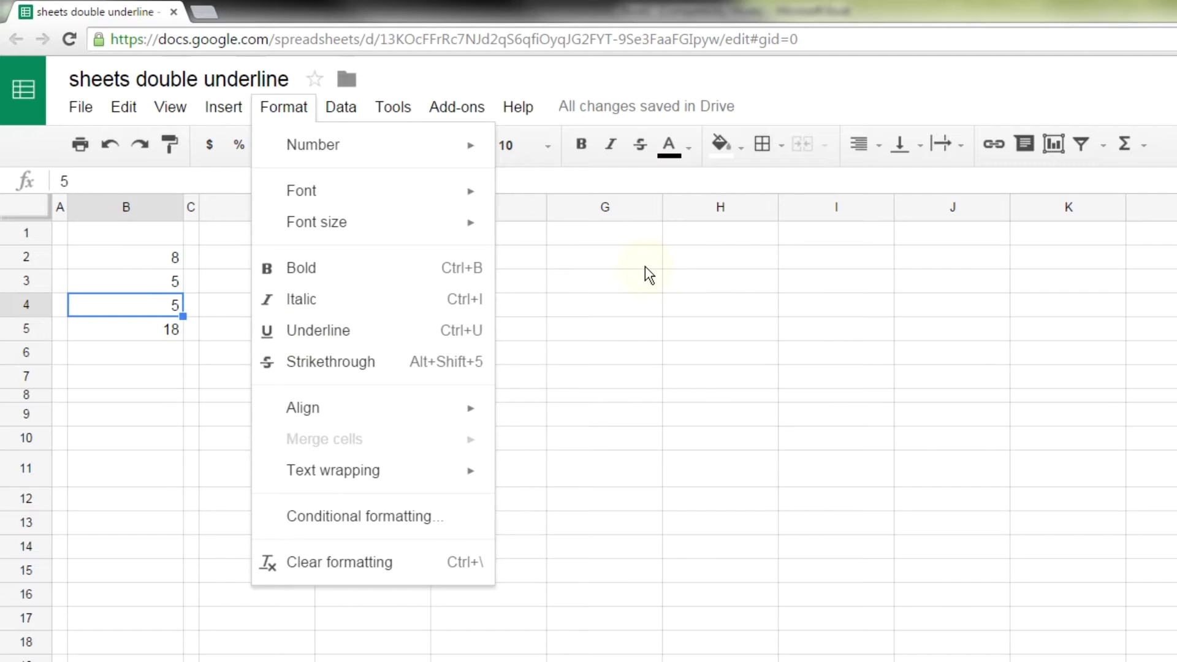
{"action": "left_click", "coordinate": [542, 289]}
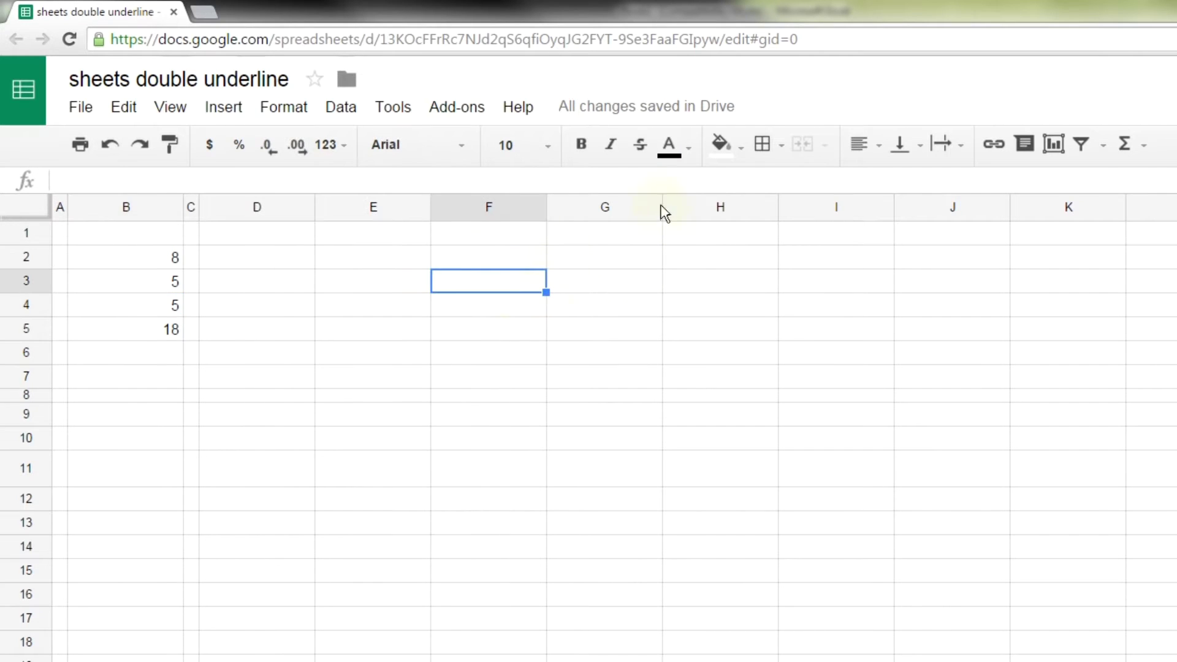
{"action": "left_click", "coordinate": [773, 151]}
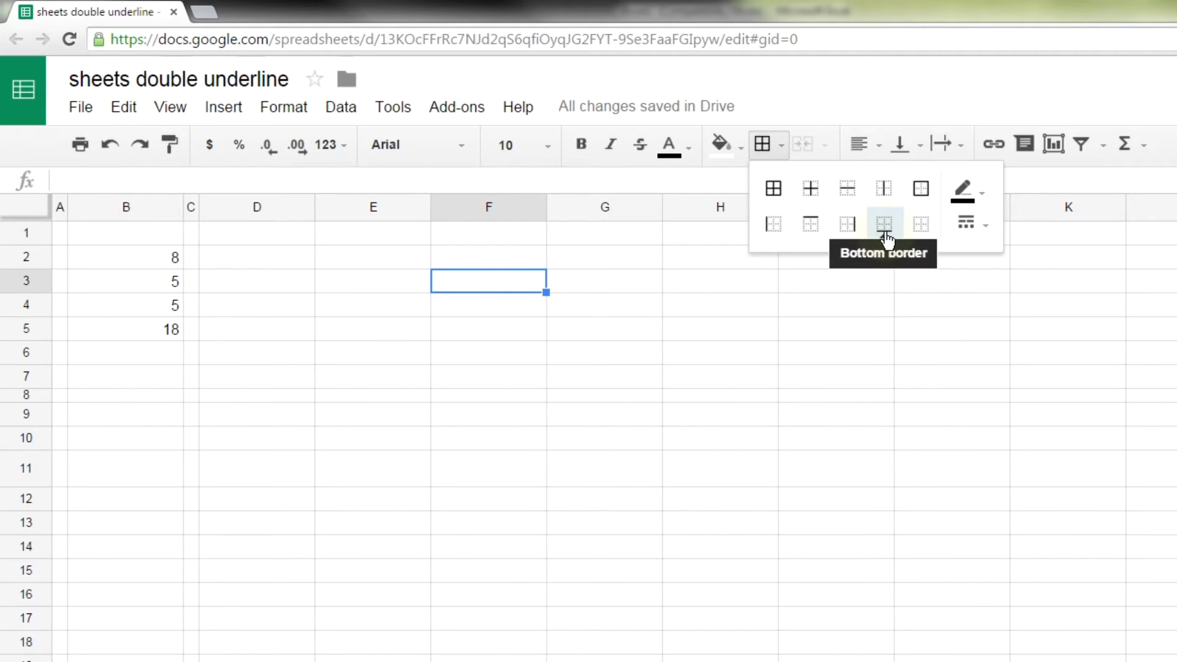
{"action": "left_click", "coordinate": [237, 283]}
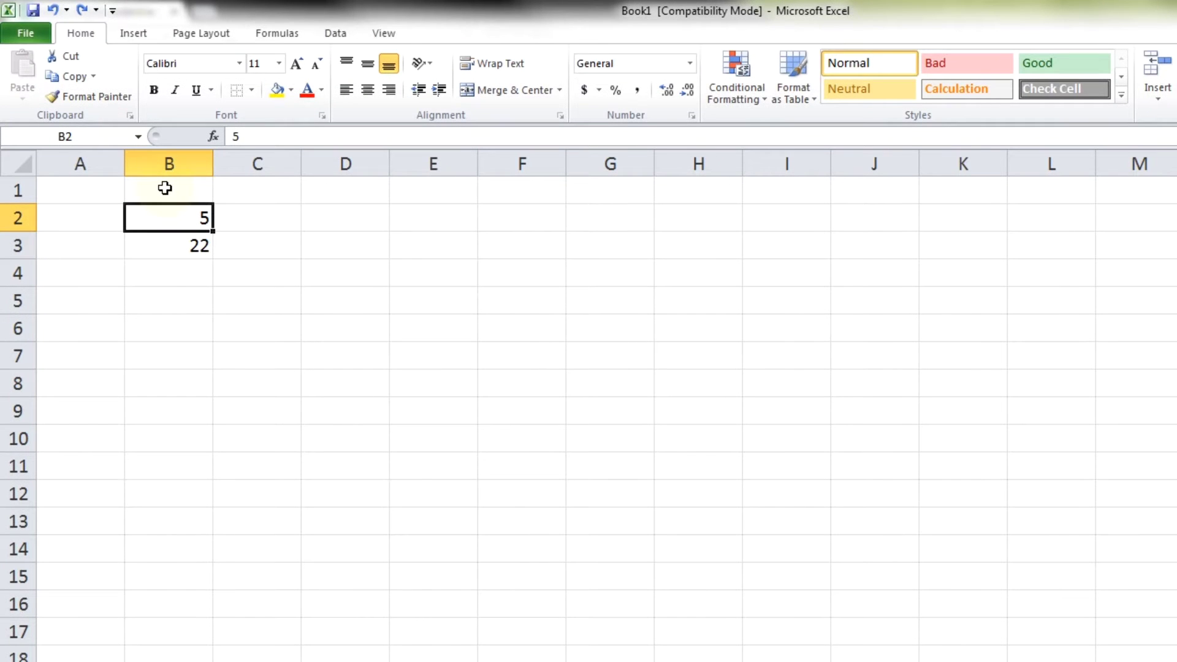
Enter a SUM formula in B4 that adds B2:B3.
{"action": "key", "text": "Down"}
{"action": "key", "text": "Down"}
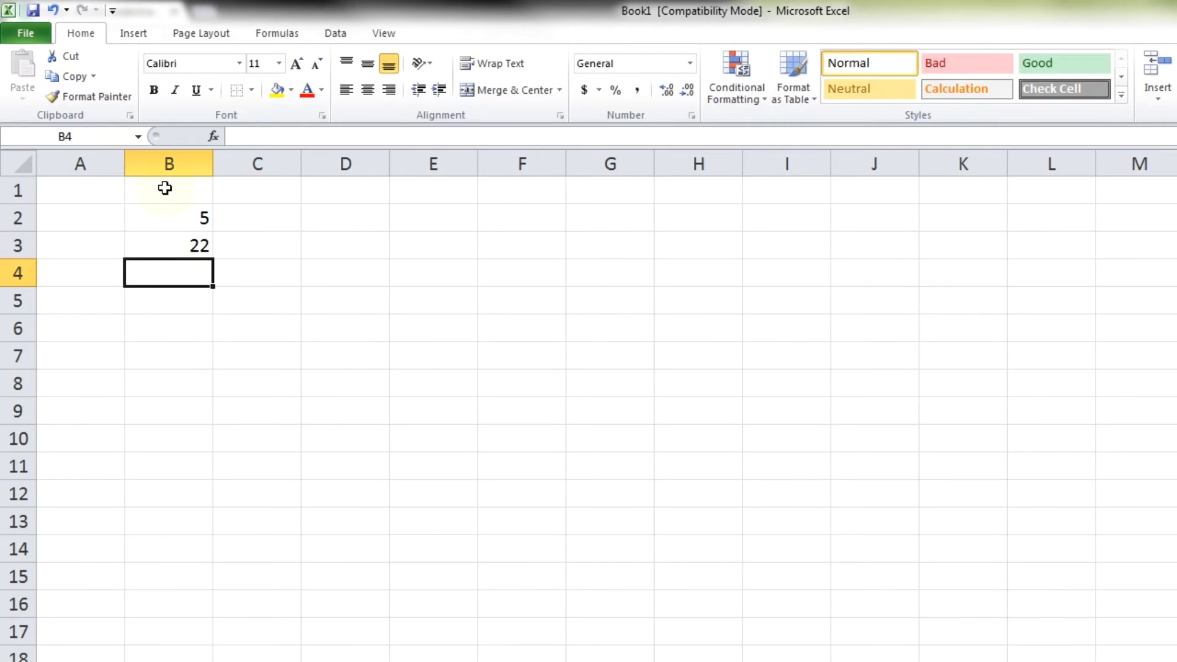
{"action": "type", "text": "=sum("}
{"action": "key", "text": "Up"}
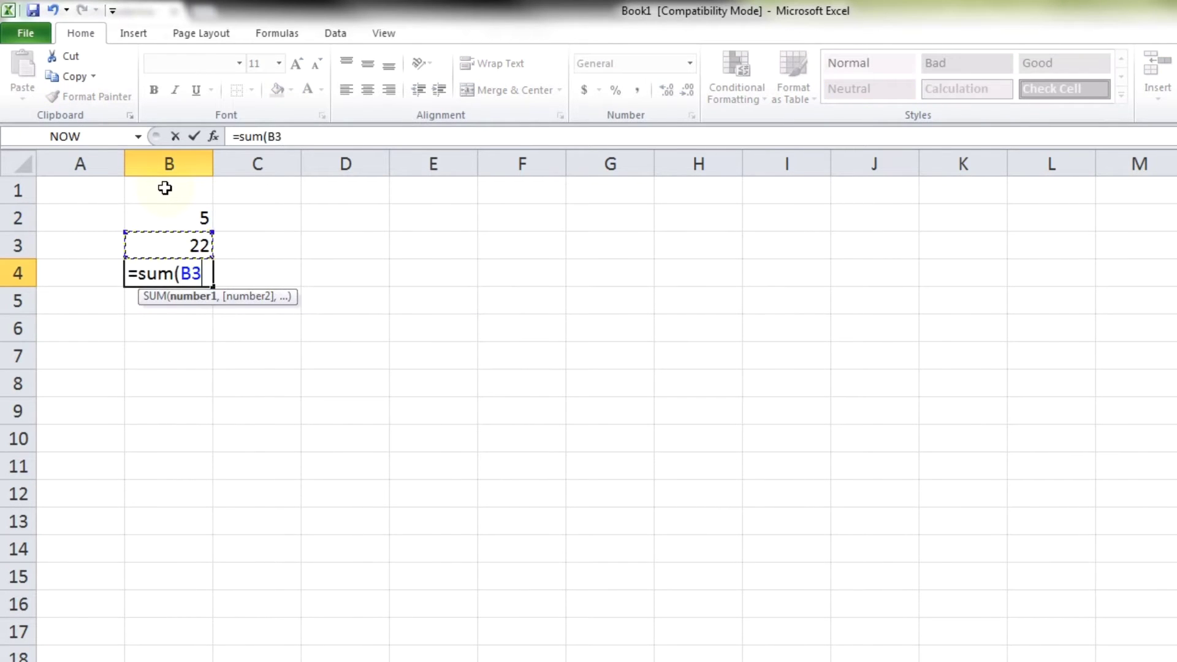
{"action": "key", "text": "shift+Up"}
{"action": "type", "text": ")"}
{"action": "key", "text": "Return"}
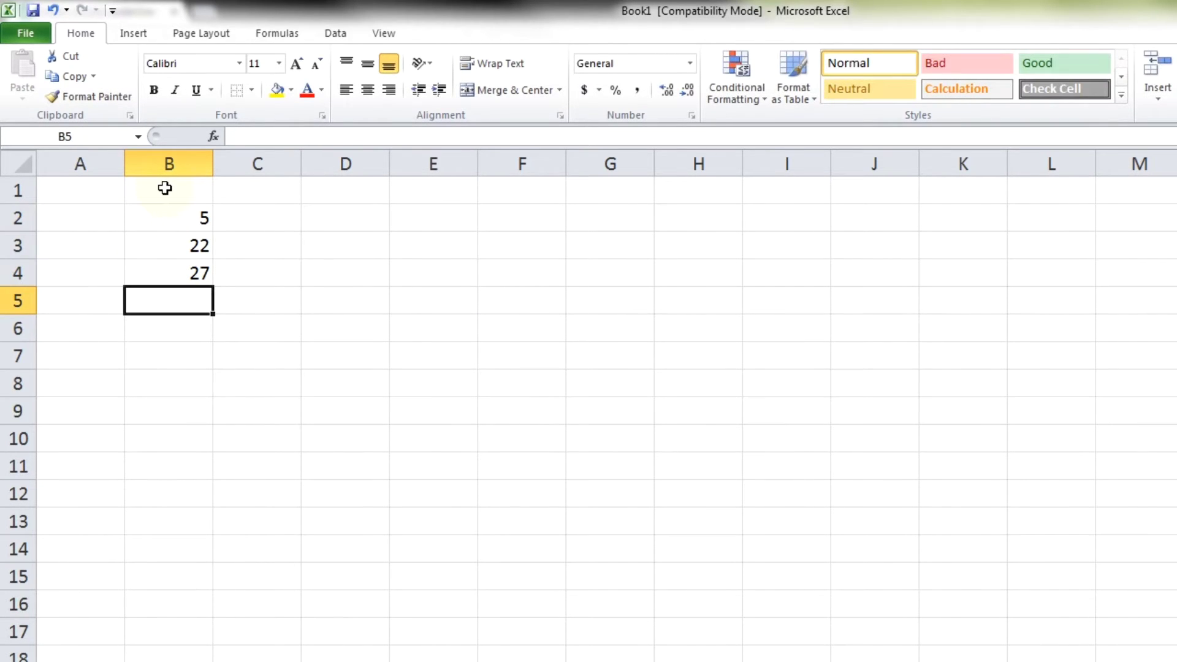
Apply a bottom double border to cell B3.
{"action": "key", "text": "Up"}
{"action": "key", "text": "Up"}
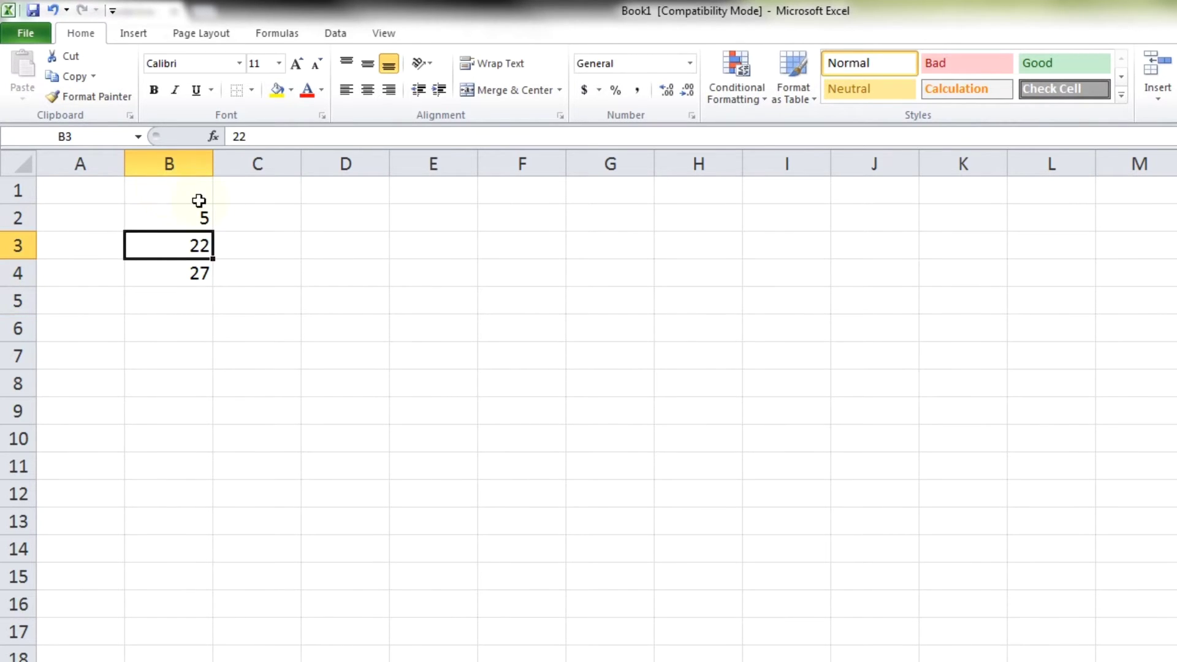
{"action": "left_click", "coordinate": [251, 91]}
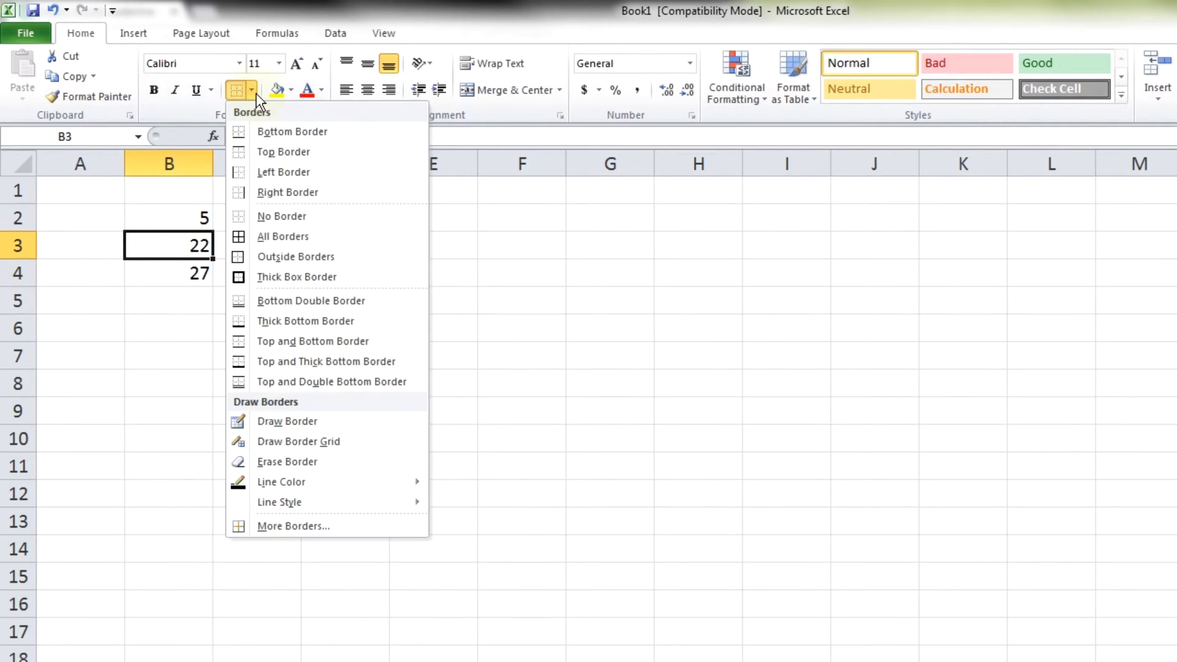
{"action": "left_click", "coordinate": [279, 301]}
{"action": "left_click", "coordinate": [284, 260]}
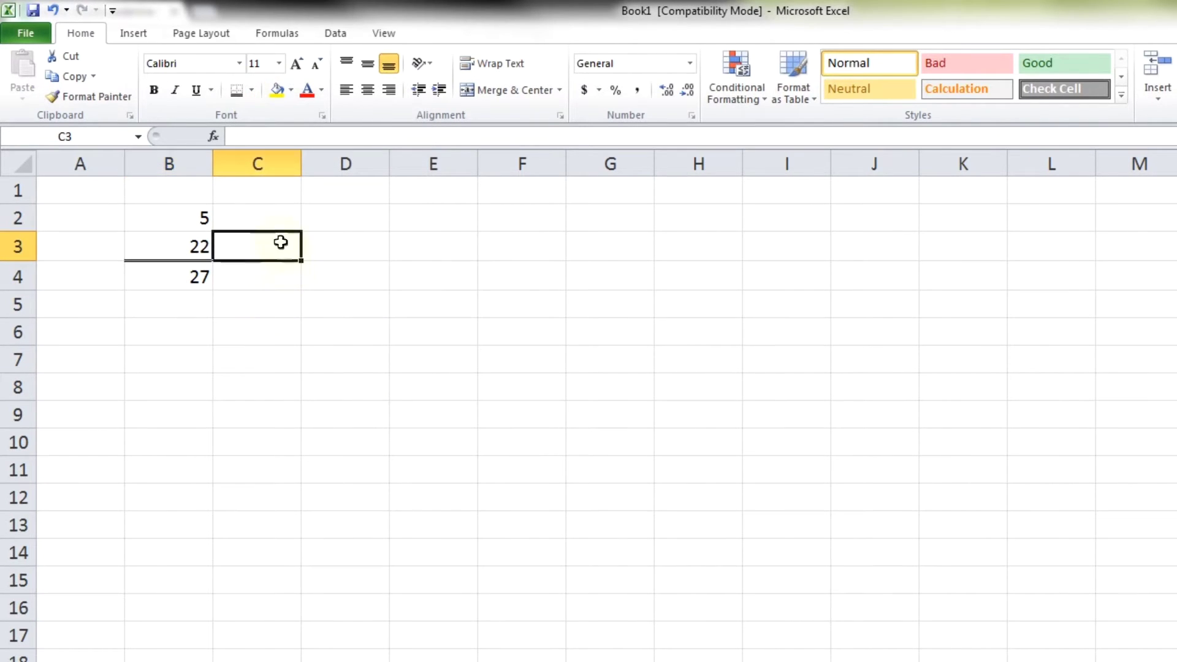
Set the font underline of cell B3 to Double Accounting.
{"action": "left_click", "coordinate": [207, 245]}
{"action": "left_click", "coordinate": [322, 115]}
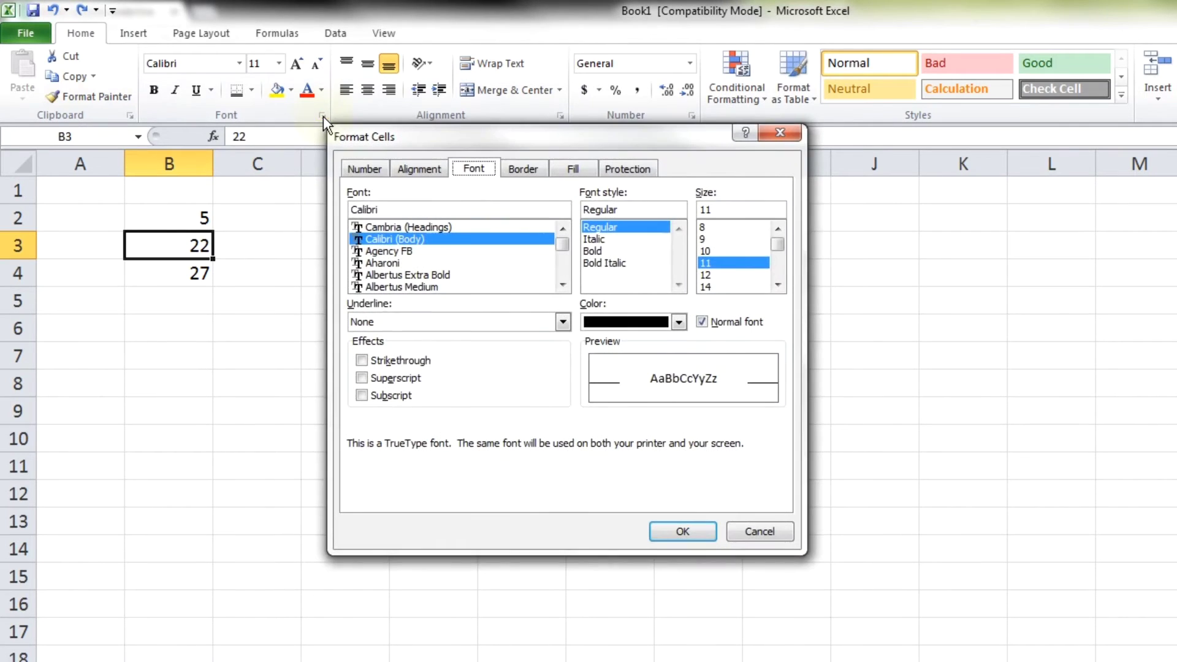
{"action": "left_click", "coordinate": [560, 320]}
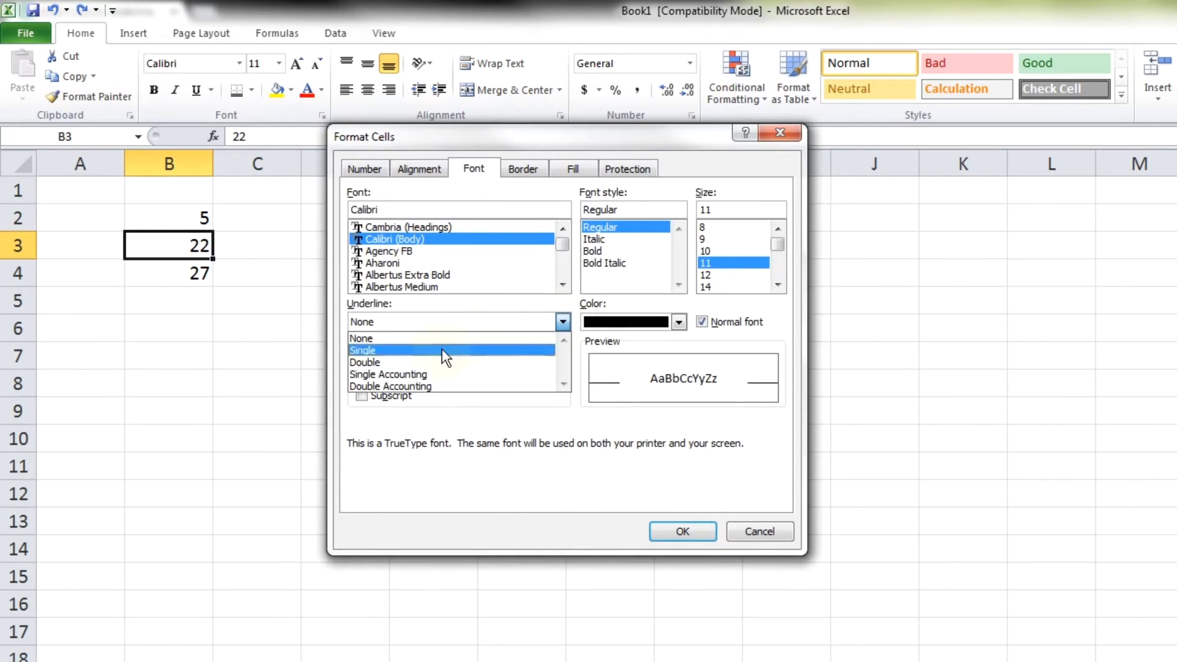
{"action": "left_click", "coordinate": [407, 386]}
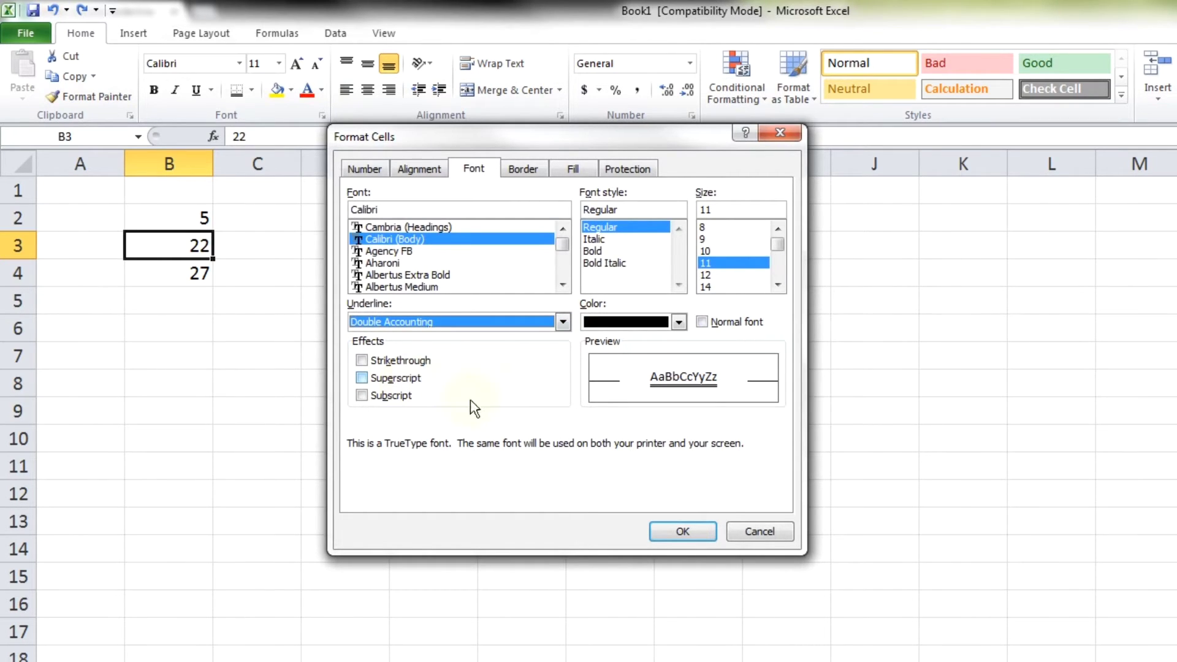
{"action": "left_click", "coordinate": [682, 530]}
{"action": "left_click", "coordinate": [303, 266]}
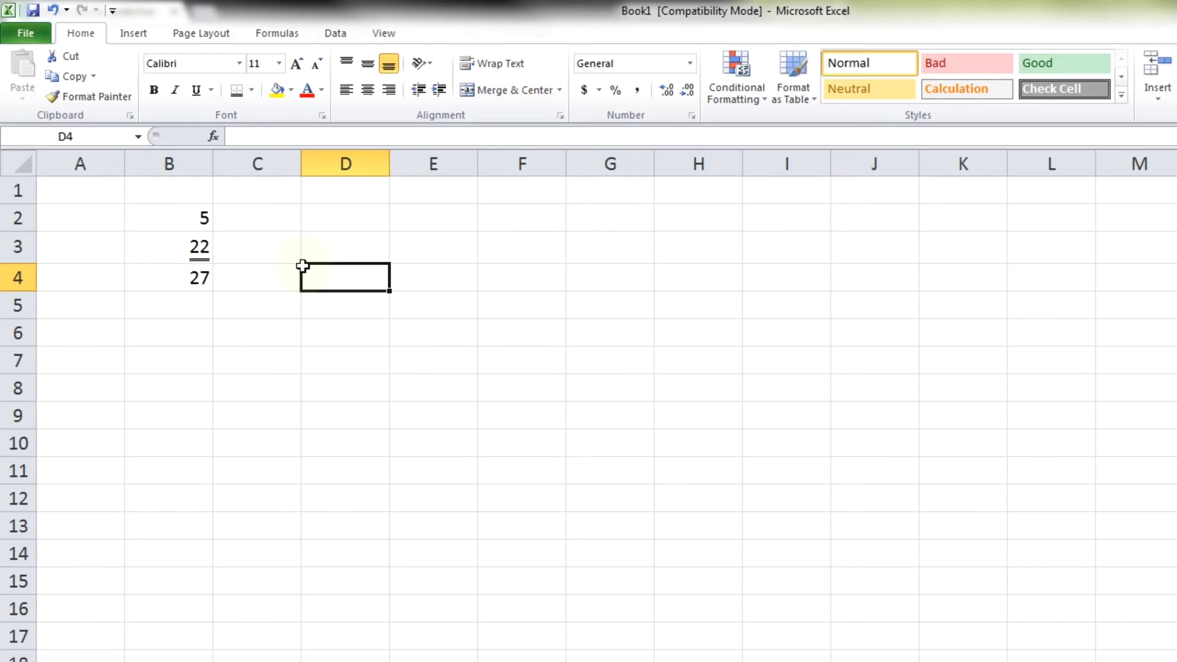
{"action": "key", "text": "Left"}
{"action": "key", "text": "Left"}
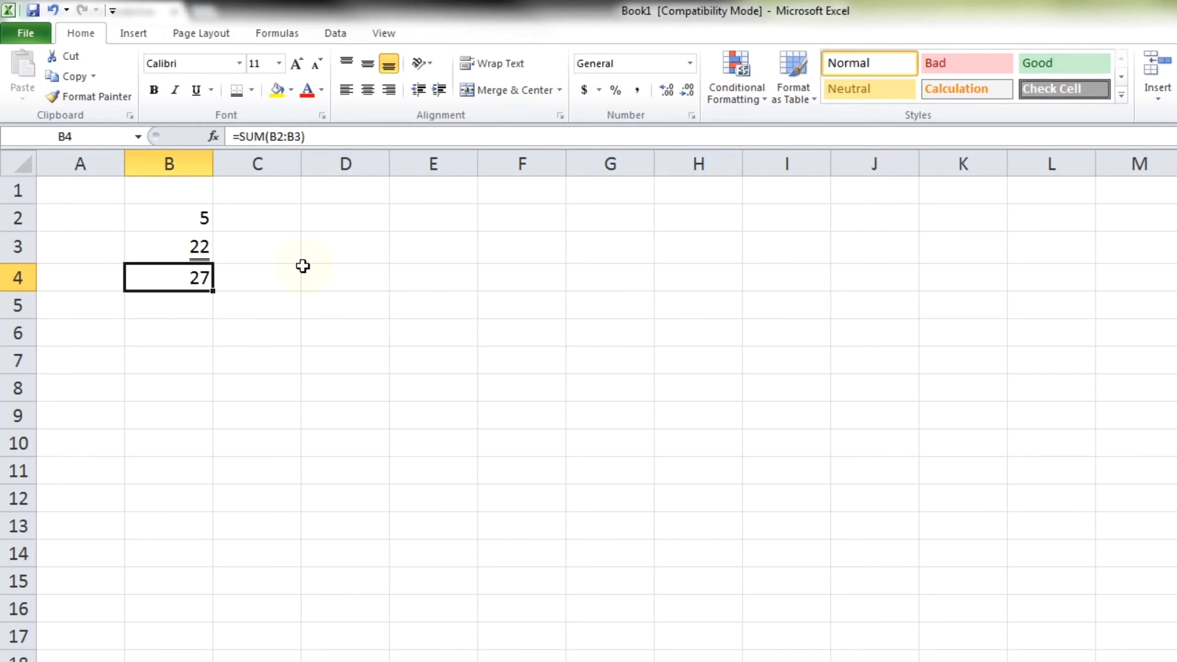
{"action": "key", "text": "Up"}
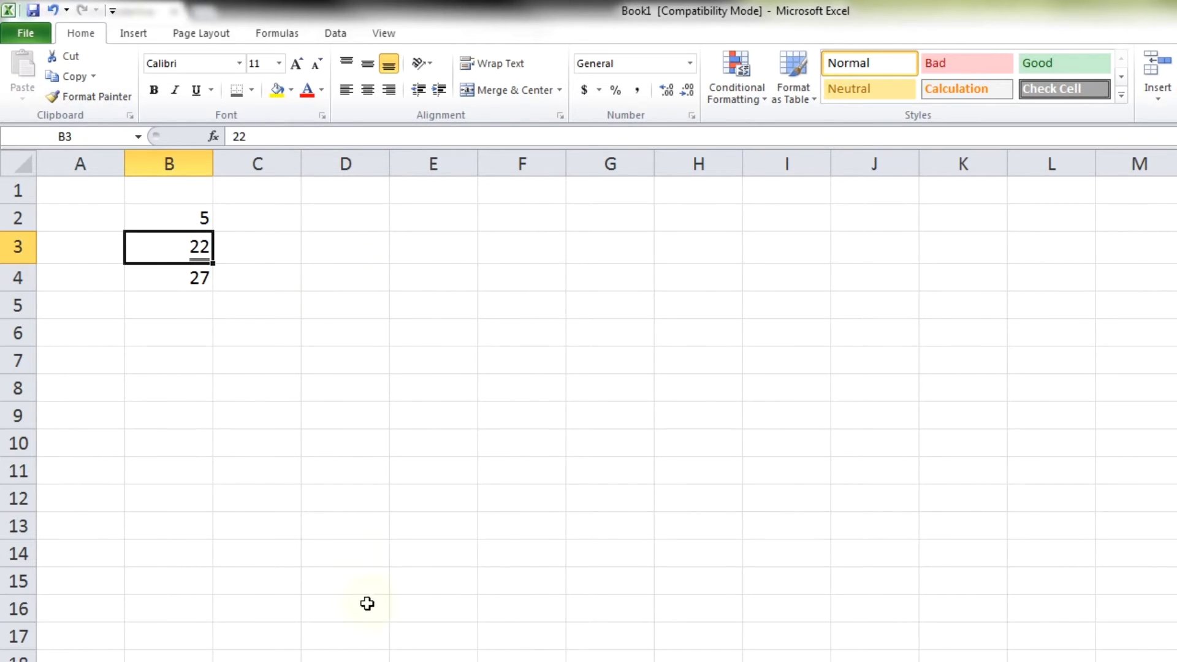
Switch to the "sheets double underline" spreadsheet in Google Sheets and go to the total in B5.
{"action": "left_click", "coordinate": [367, 661]}
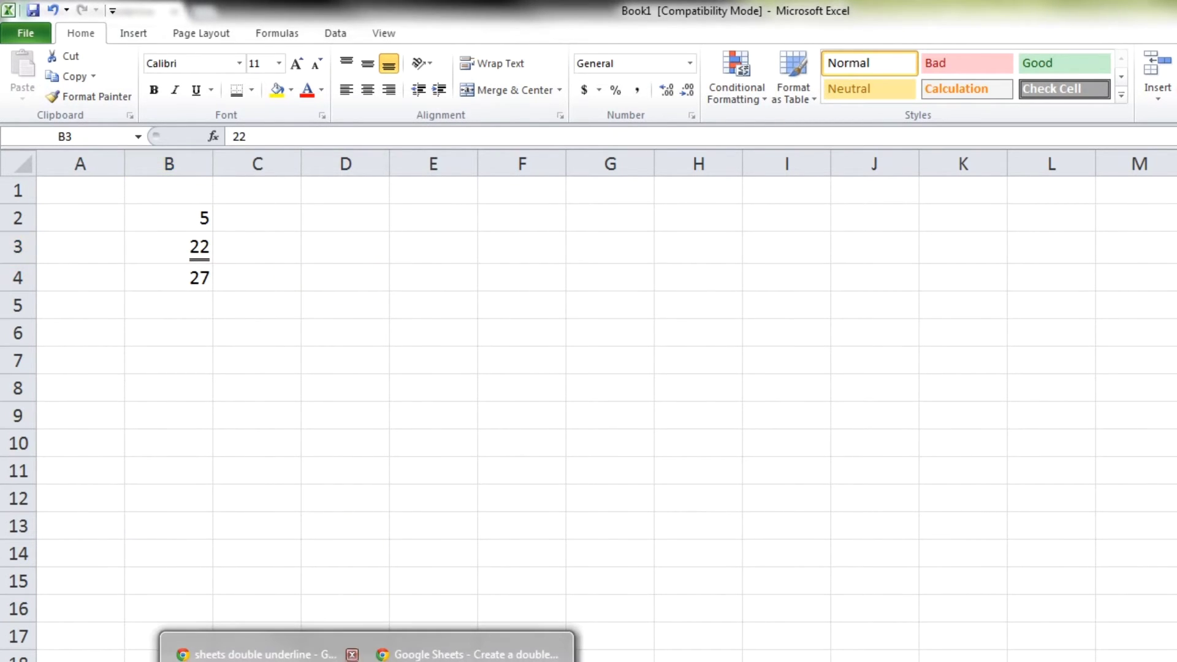
{"action": "left_click", "coordinate": [267, 654]}
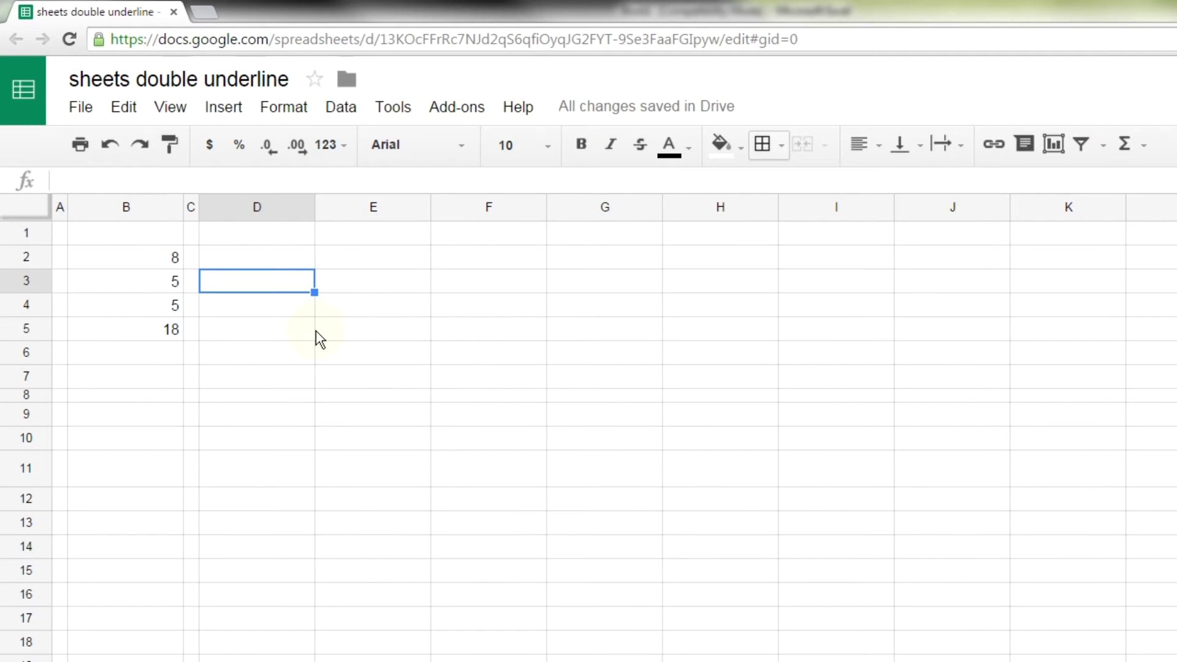
{"action": "key", "text": "Left"}
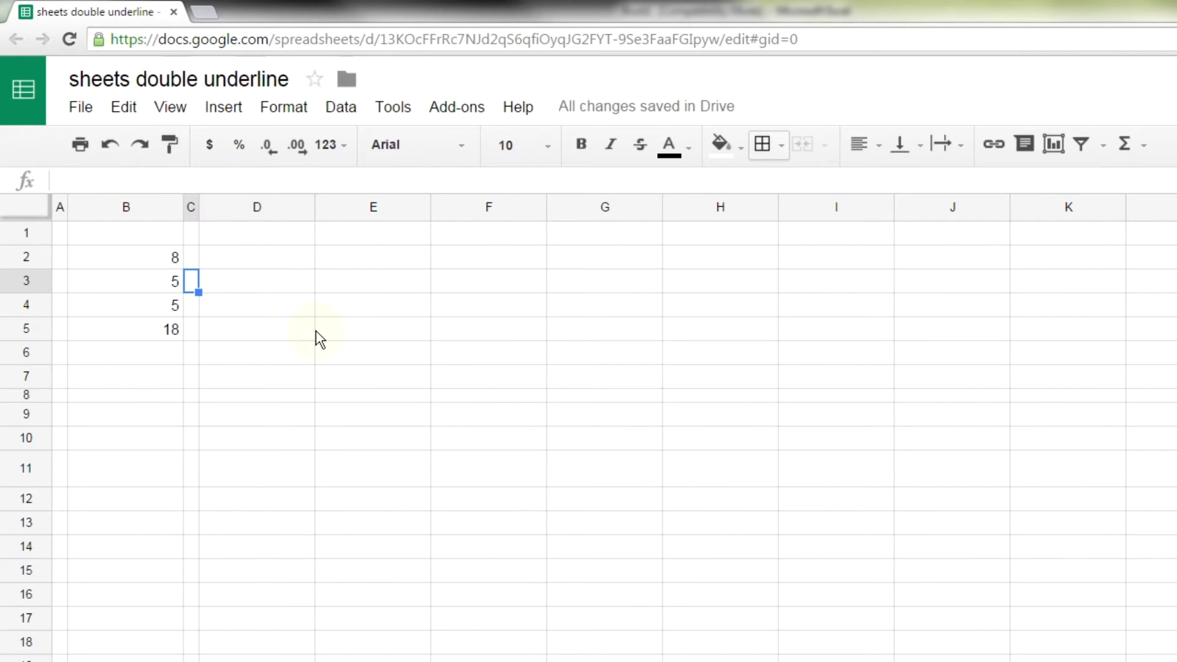
{"action": "key", "text": "Left"}
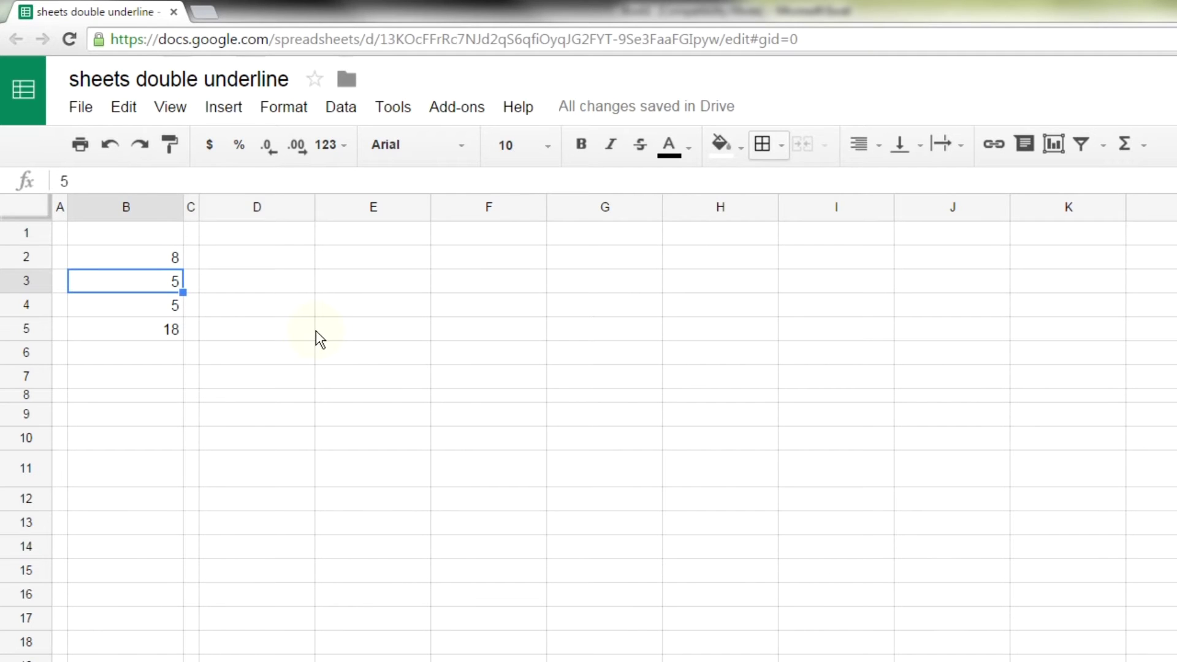
{"action": "key", "text": "Down"}
{"action": "key", "text": "Down"}
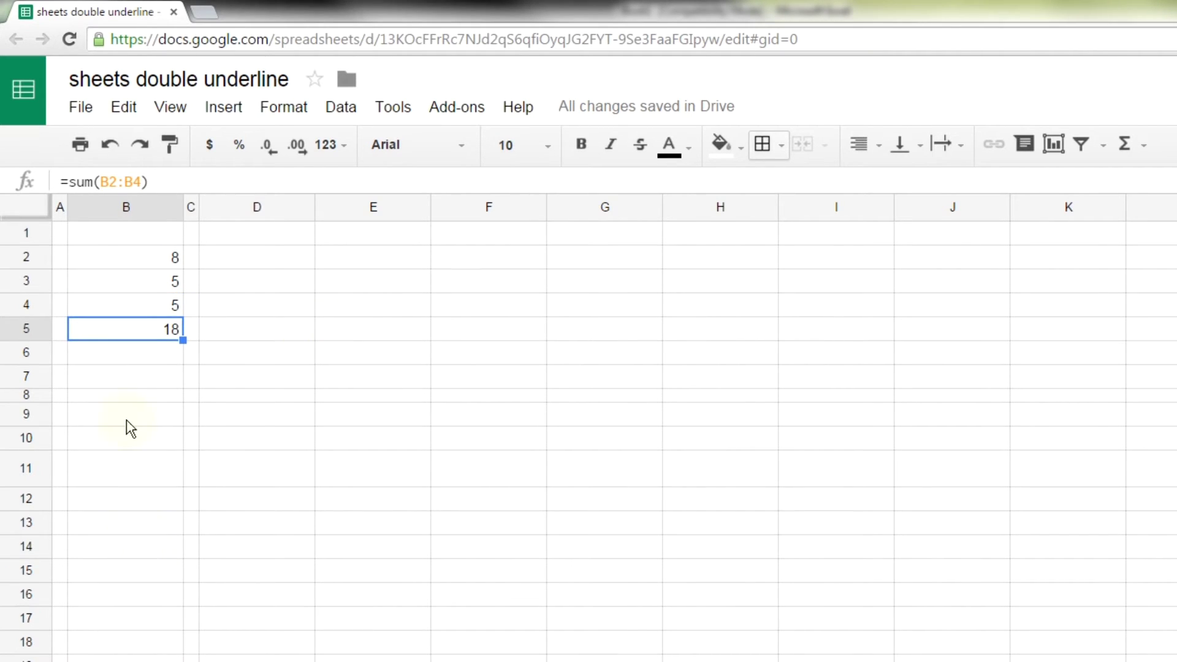
Underline the text of the value in cell B4.
{"action": "left_click", "coordinate": [139, 299]}
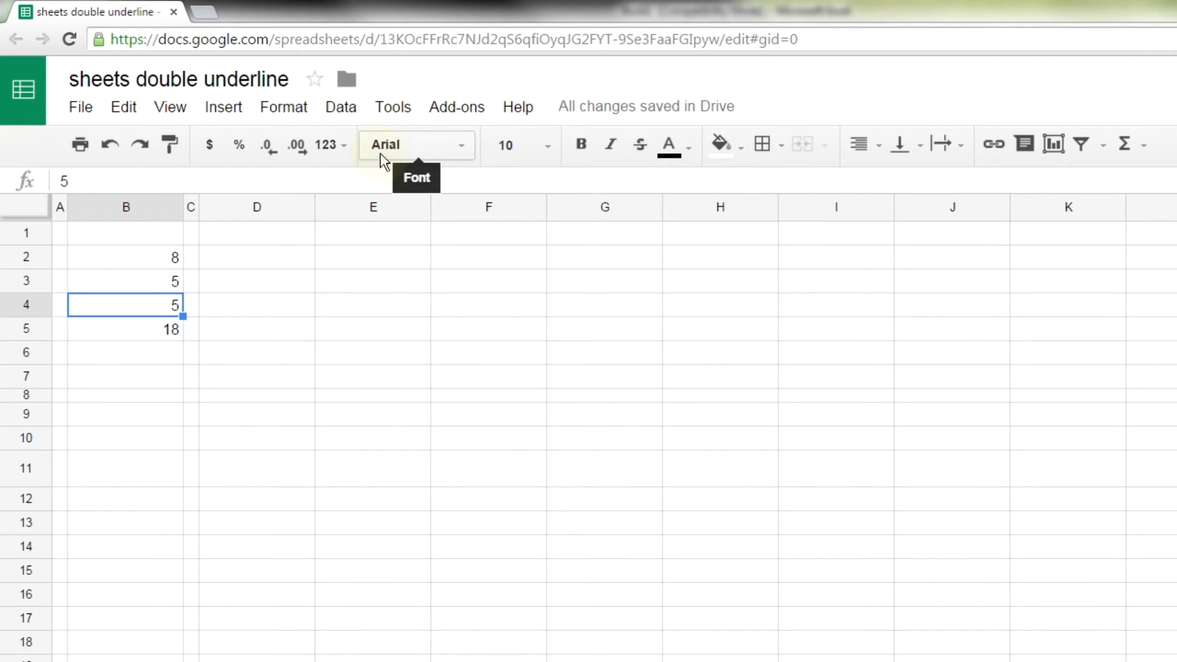
{"action": "left_click", "coordinate": [284, 109]}
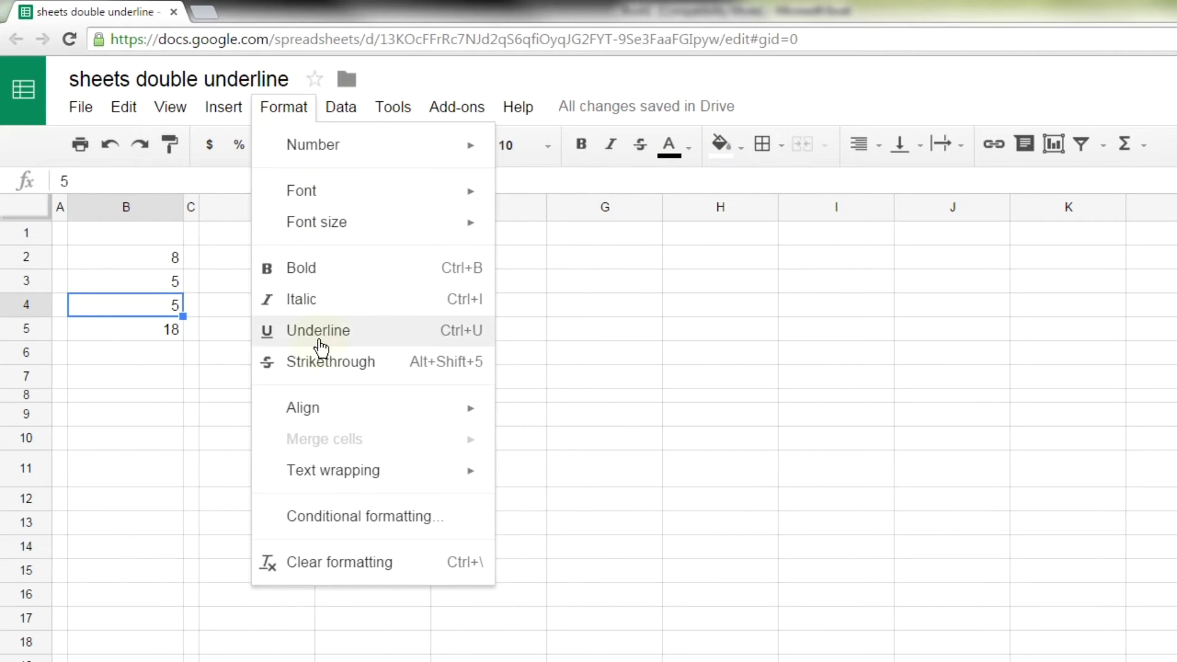
{"action": "left_click", "coordinate": [321, 334]}
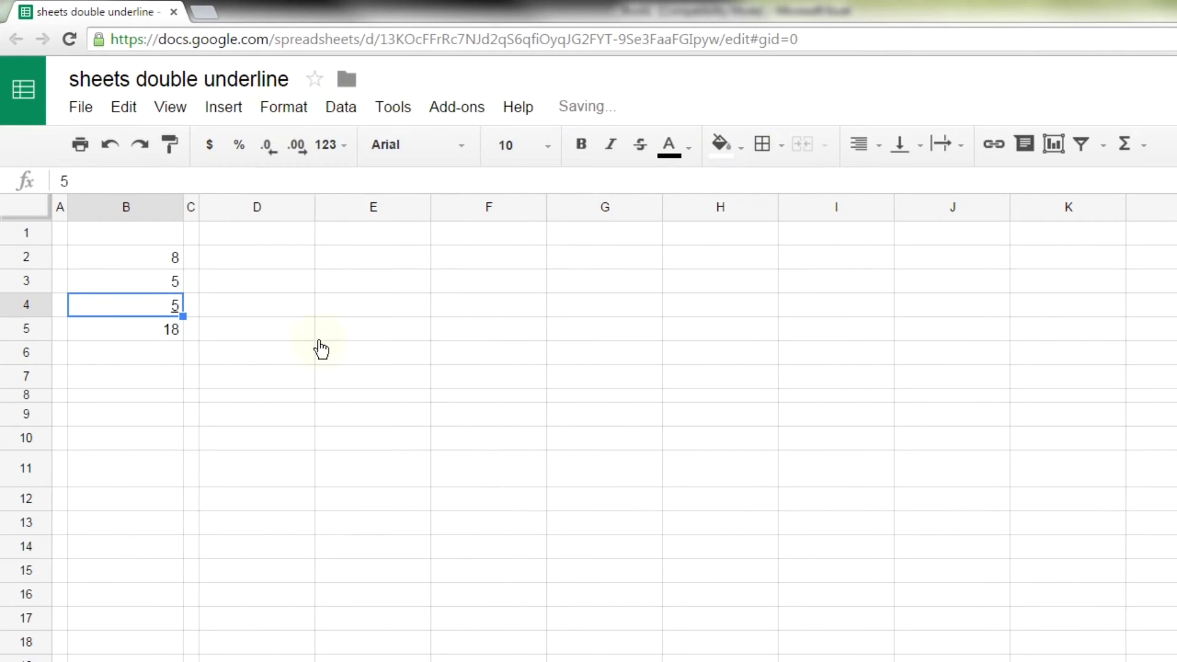
Add a bottom border to cell B4 and fit column B's width to its contents.
{"action": "left_click", "coordinate": [772, 152]}
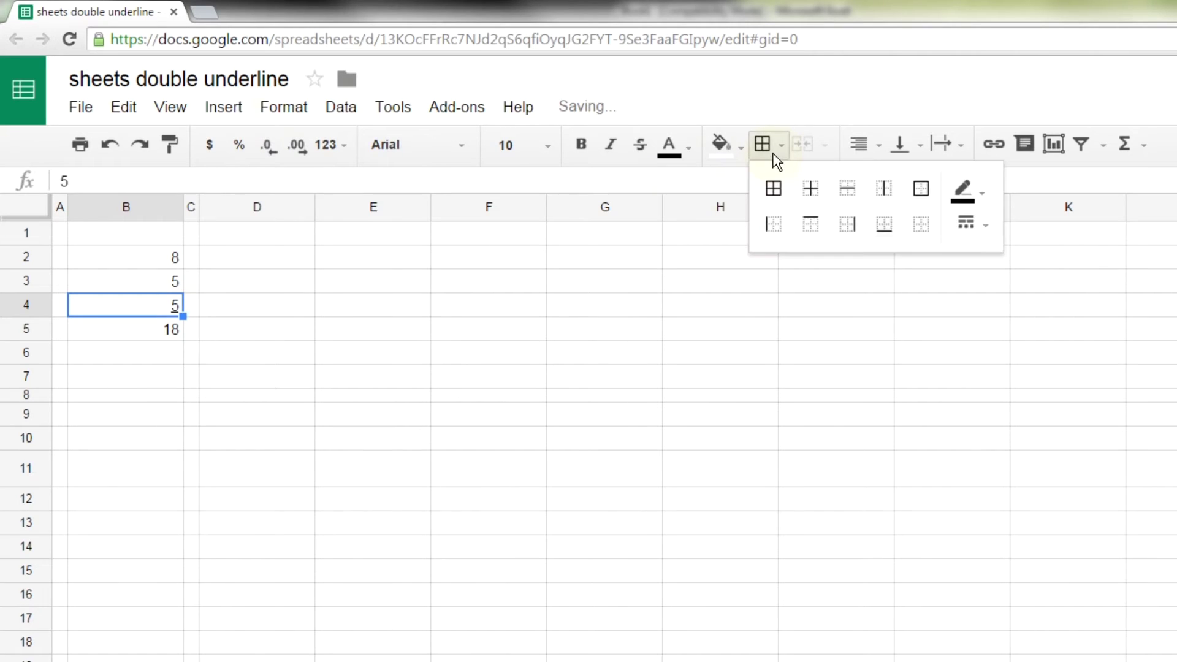
{"action": "left_click", "coordinate": [874, 230]}
{"action": "left_click", "coordinate": [611, 385]}
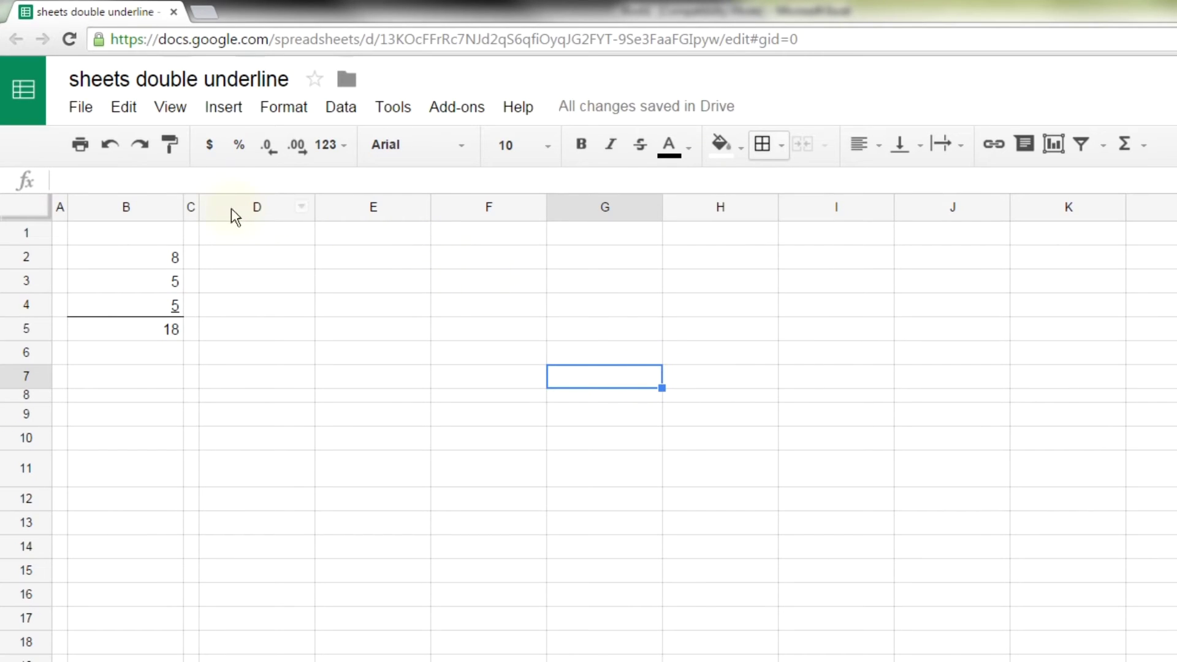
{"action": "double_click", "coordinate": [183, 204]}
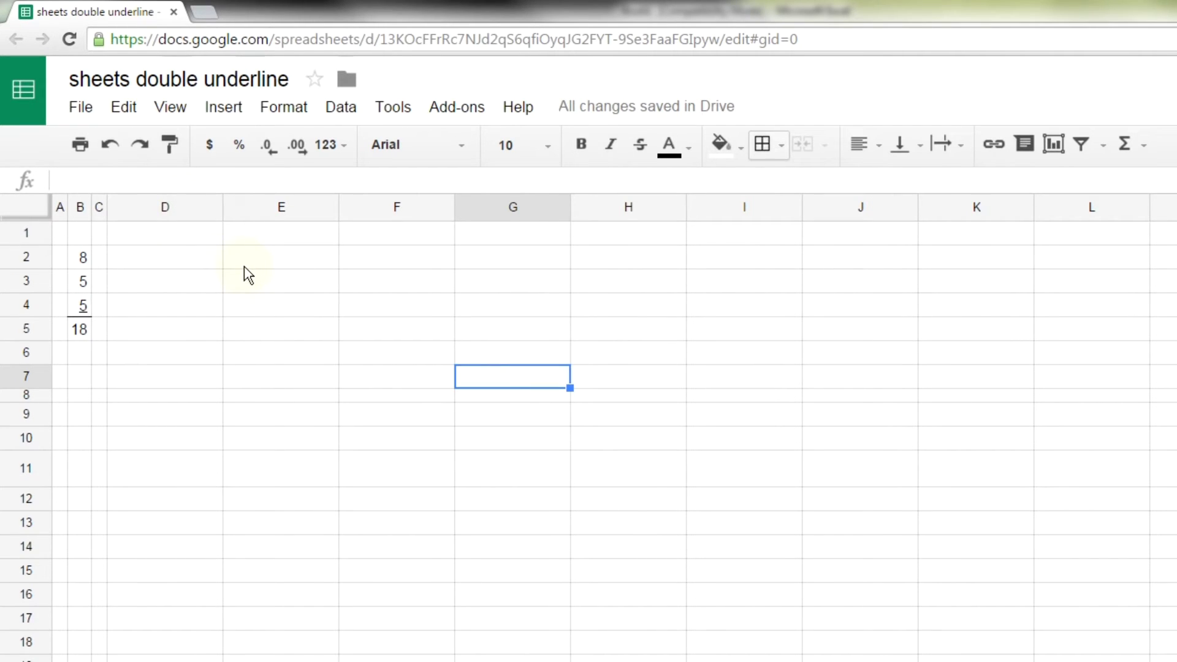
Enter the values 8, 5 and 5 in cells E2 to E4.
{"action": "key", "text": "Left"}
{"action": "key", "text": "Left"}
{"action": "key", "text": "Left"}
{"action": "key", "text": "Up"}
{"action": "key", "text": "Up"}
{"action": "key", "text": "Right"}
{"action": "key", "text": "Up"}
{"action": "key", "text": "Up"}
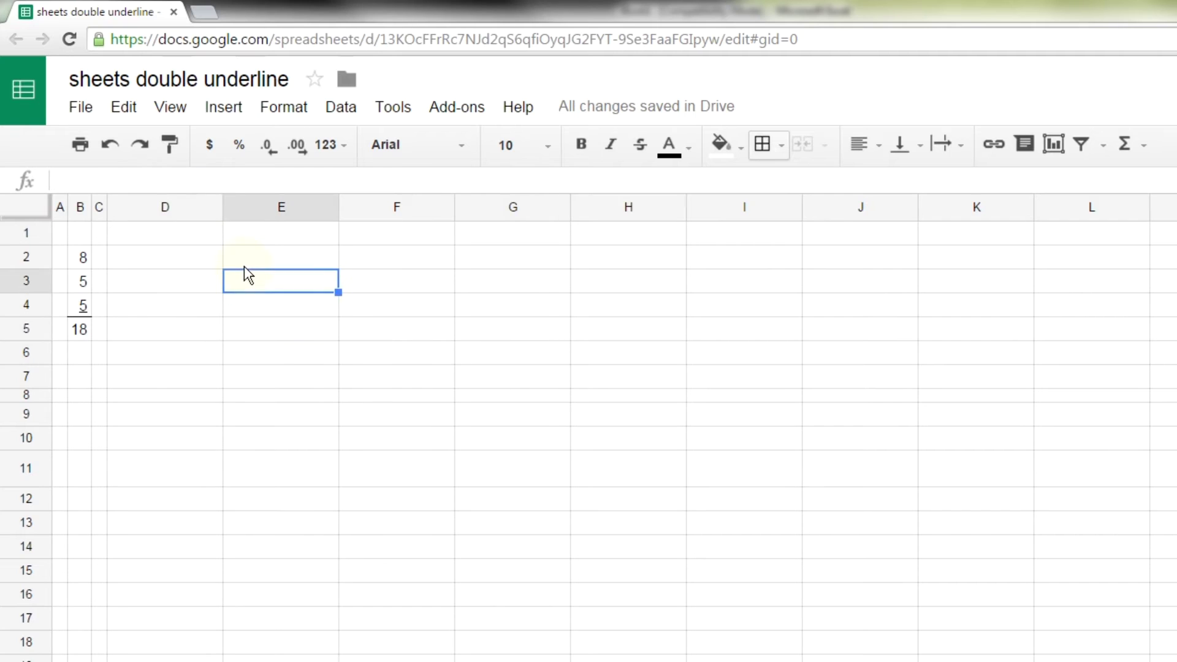
{"action": "key", "text": "Up"}
{"action": "type", "text": "8"}
{"action": "key", "text": "Return"}
{"action": "type", "text": "5"}
{"action": "key", "text": "Return"}
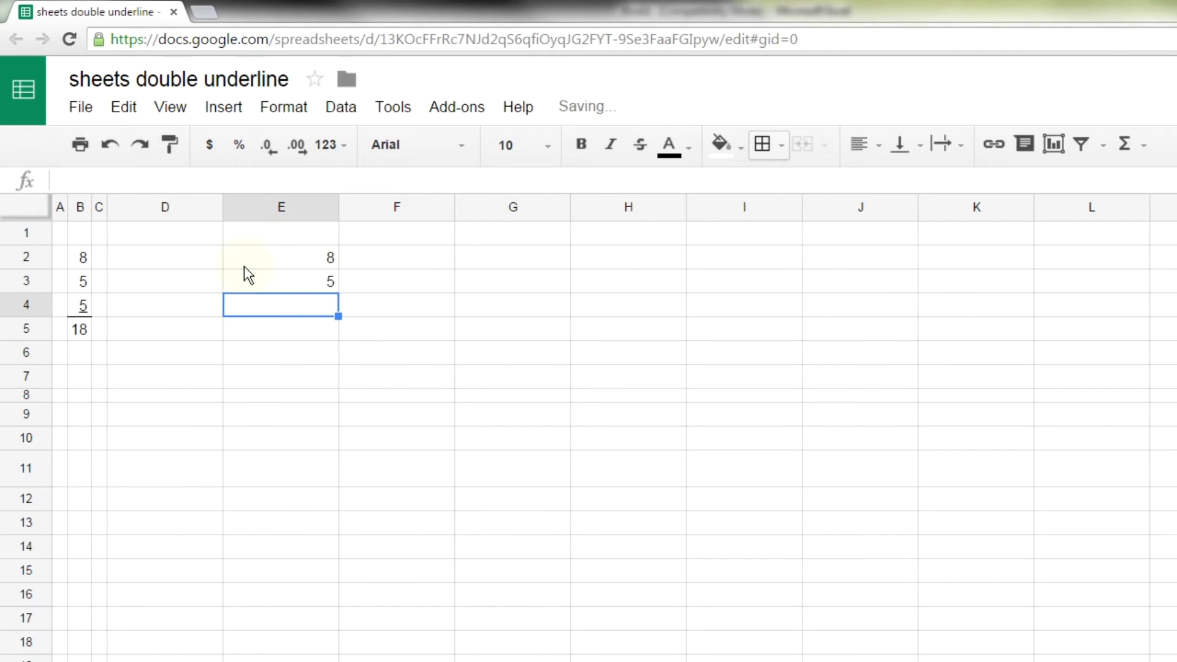
{"action": "type", "text": "5"}
{"action": "key", "text": "Return"}
Enter a SUM formula over E2:E5 in cell E6, then select the blank cell E5 above it.
{"action": "key", "text": "Return"}
{"action": "key", "text": "Return"}
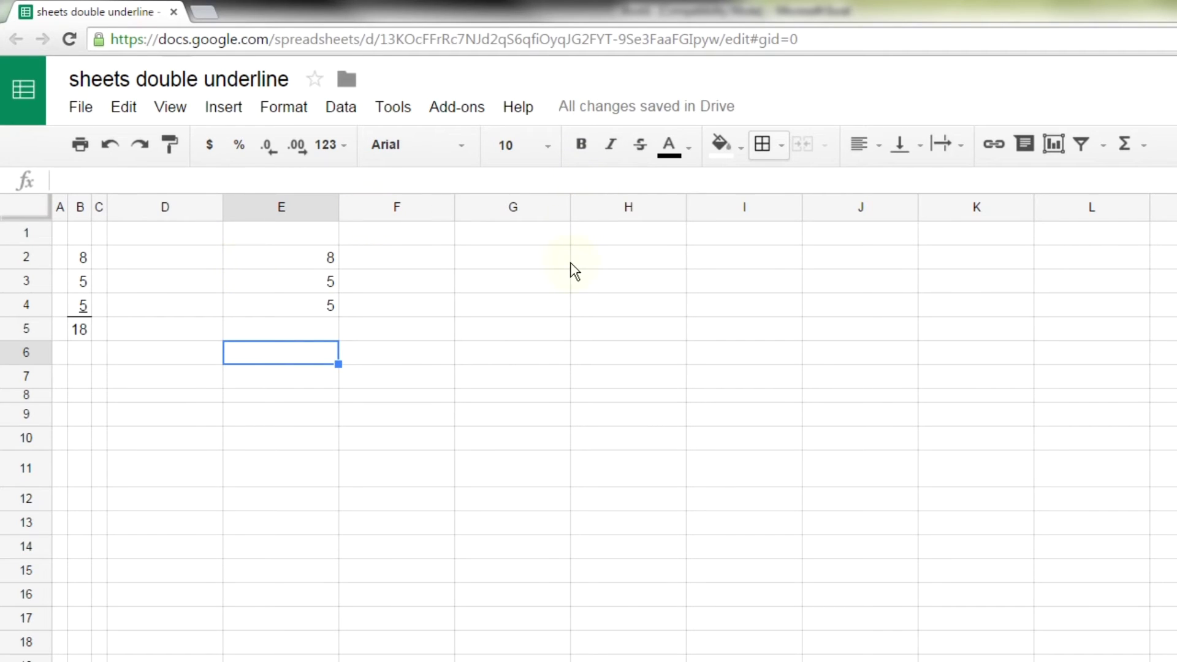
{"action": "type", "text": "=sum("}
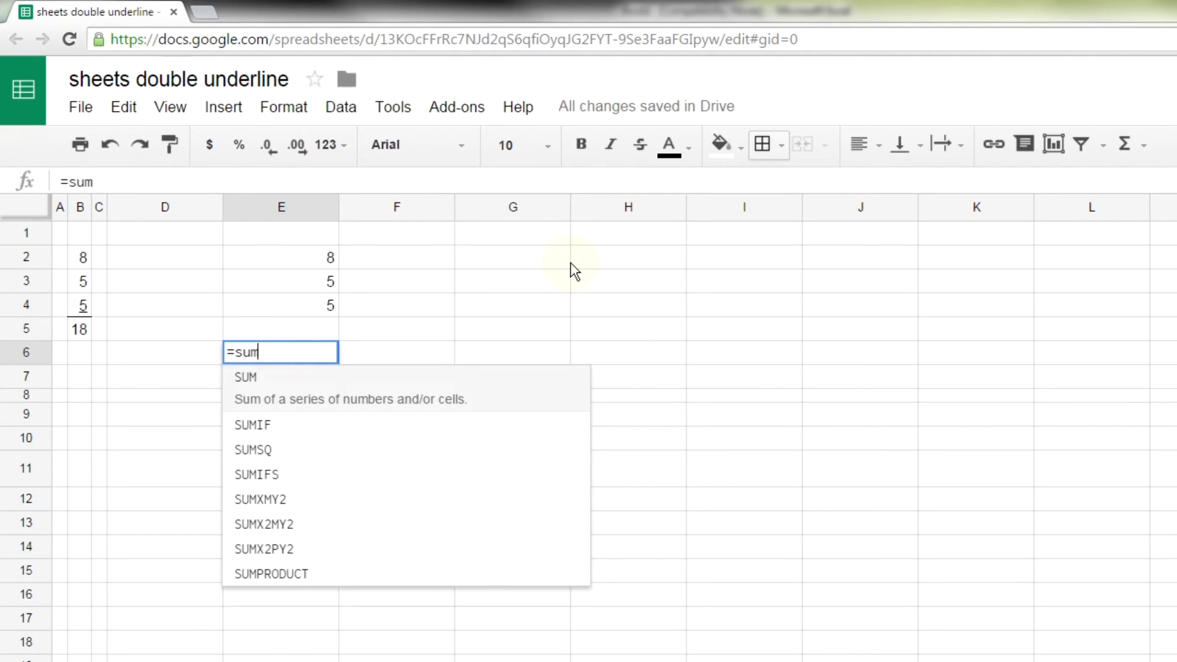
{"action": "key", "text": "Up"}
{"action": "key", "text": "shift+Up"}
{"action": "key", "text": "shift+Up"}
{"action": "key", "text": "shift+Up"}
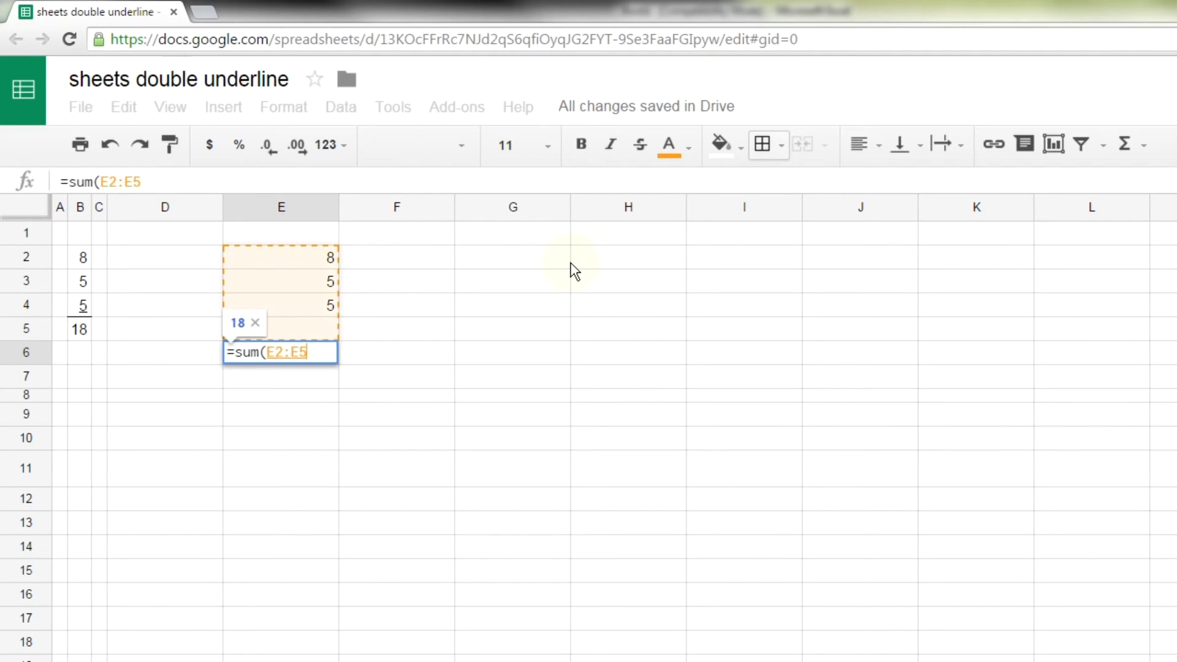
{"action": "key", "text": "Return"}
{"action": "key", "text": "Up"}
{"action": "key", "text": "Up"}
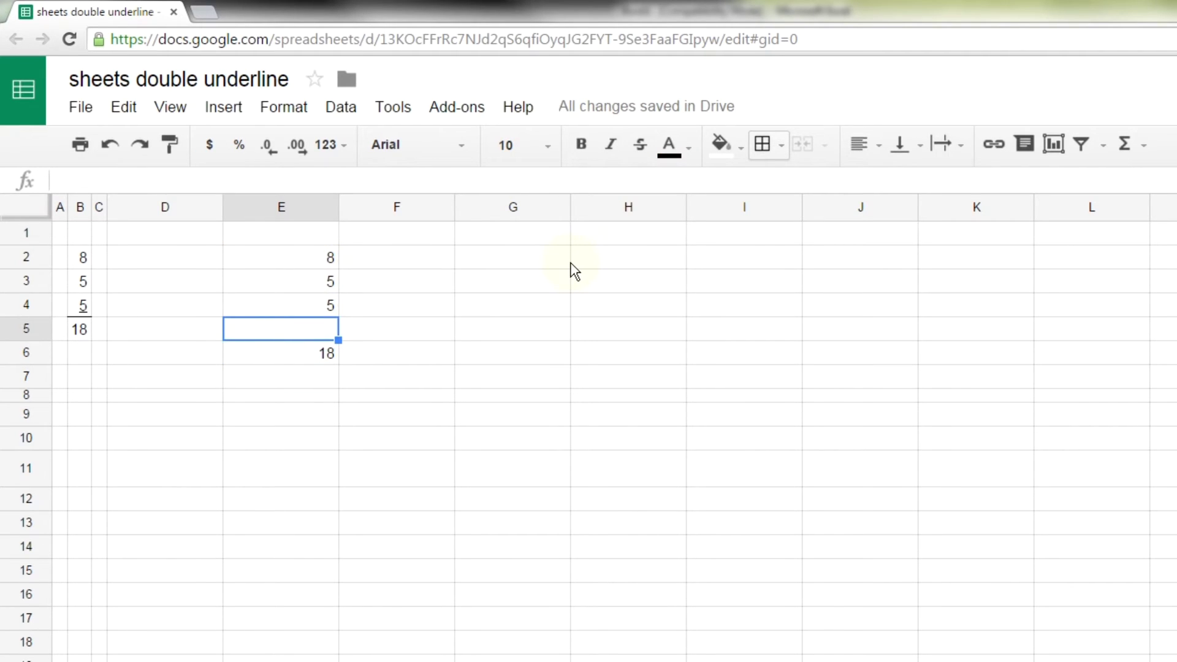
Enter a run of eight underscores in the blank cell E5 above the total.
{"action": "type", "text": "_____"}
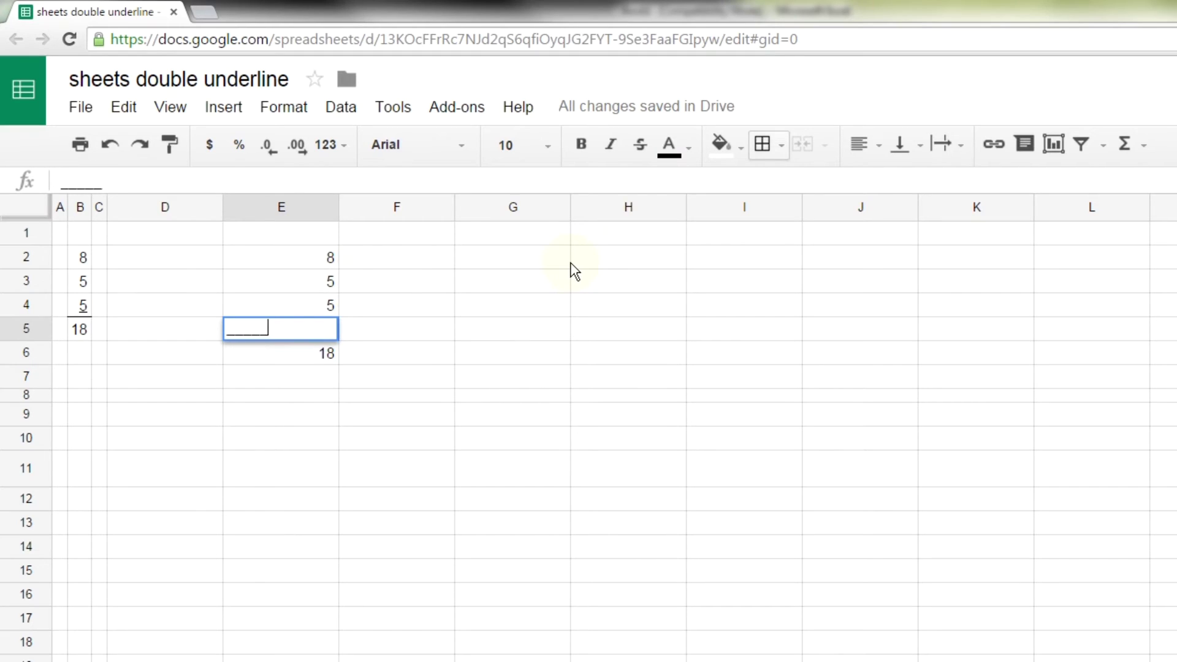
{"action": "type", "text": "________"}
{"action": "key", "text": "Return"}
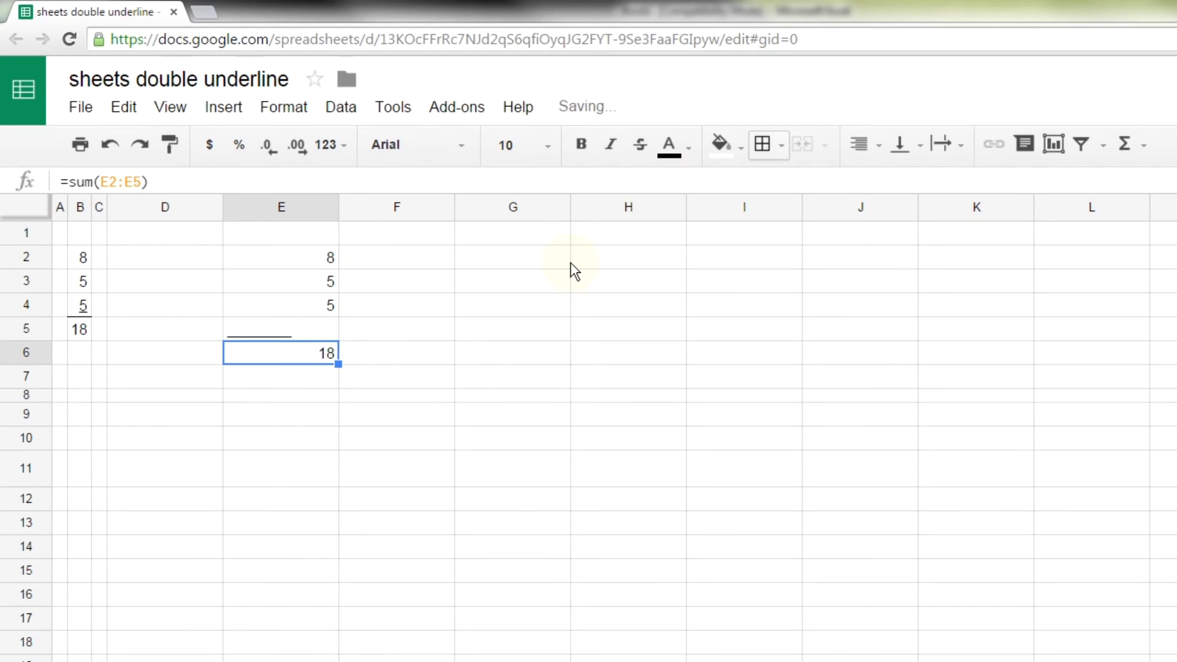
Apply strikethrough to the underscores in cell E5 and align them to the right.
{"action": "key", "text": "Up"}
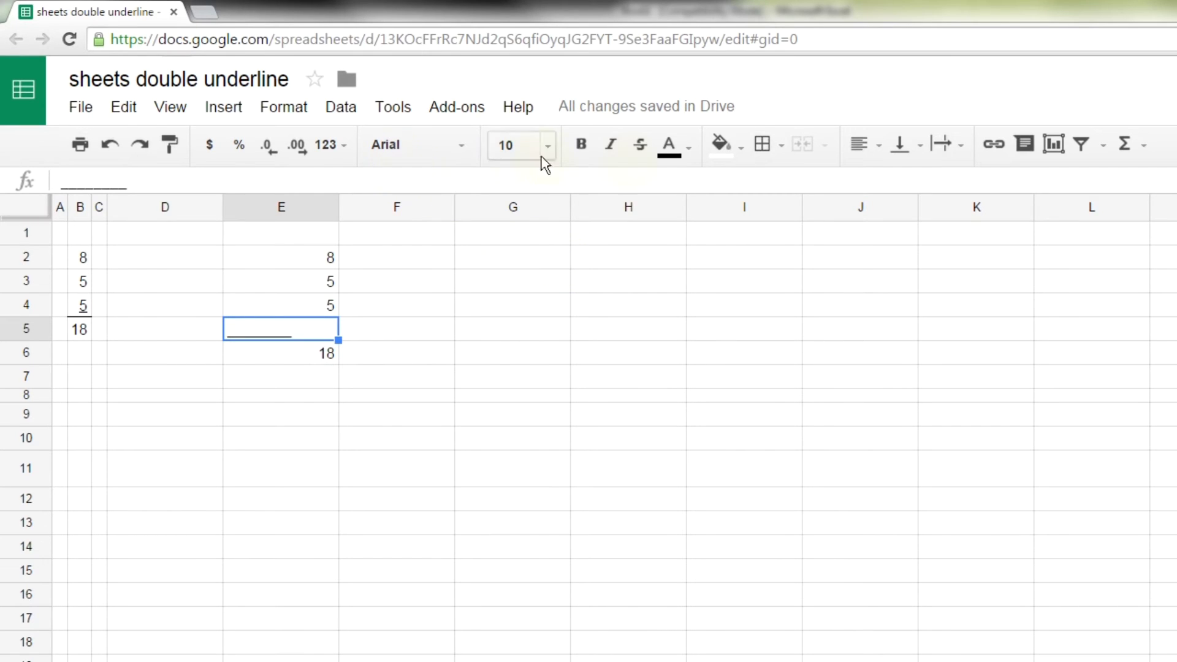
{"action": "left_click", "coordinate": [273, 107]}
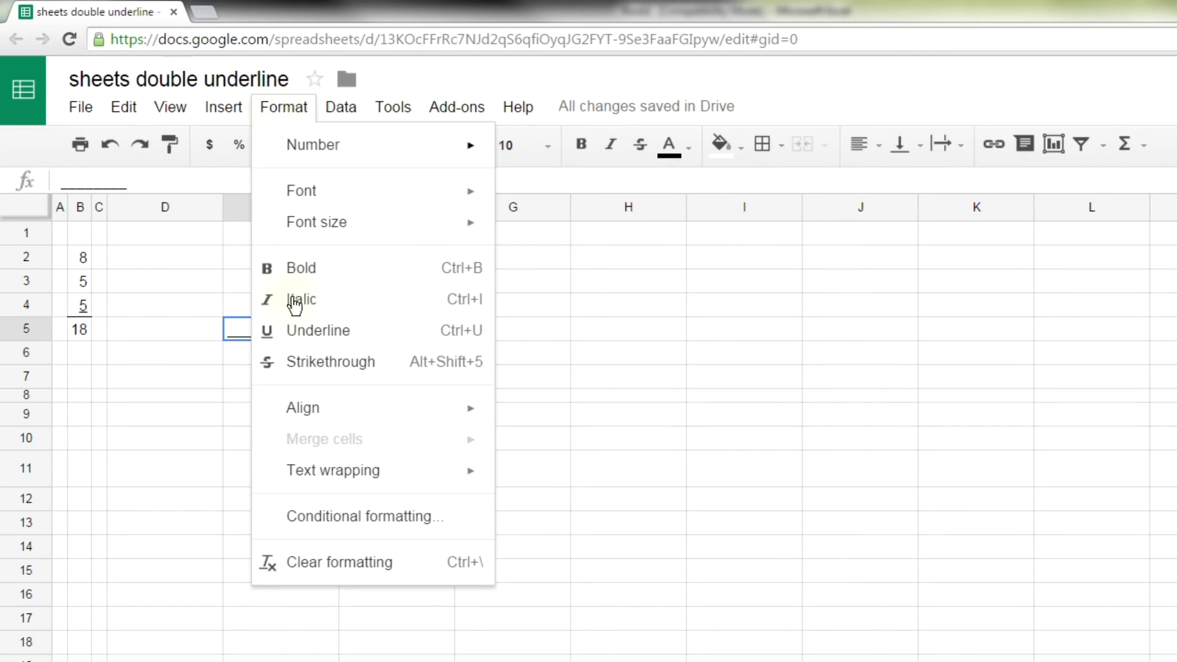
{"action": "left_click", "coordinate": [318, 365]}
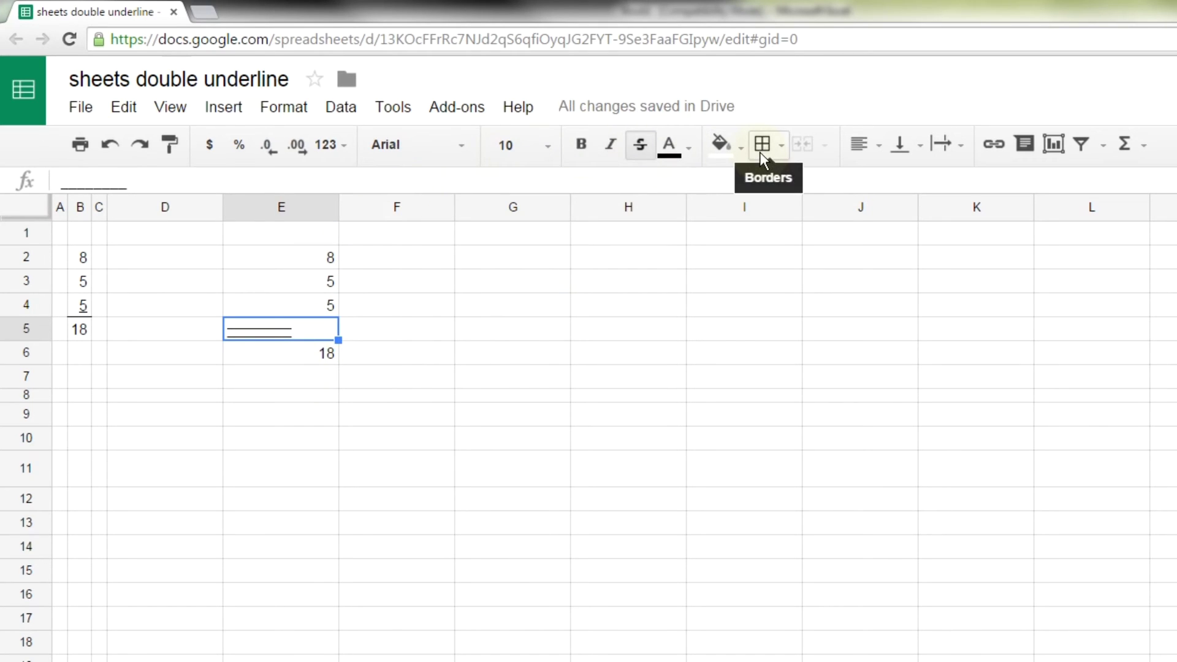
{"action": "left_click", "coordinate": [859, 150]}
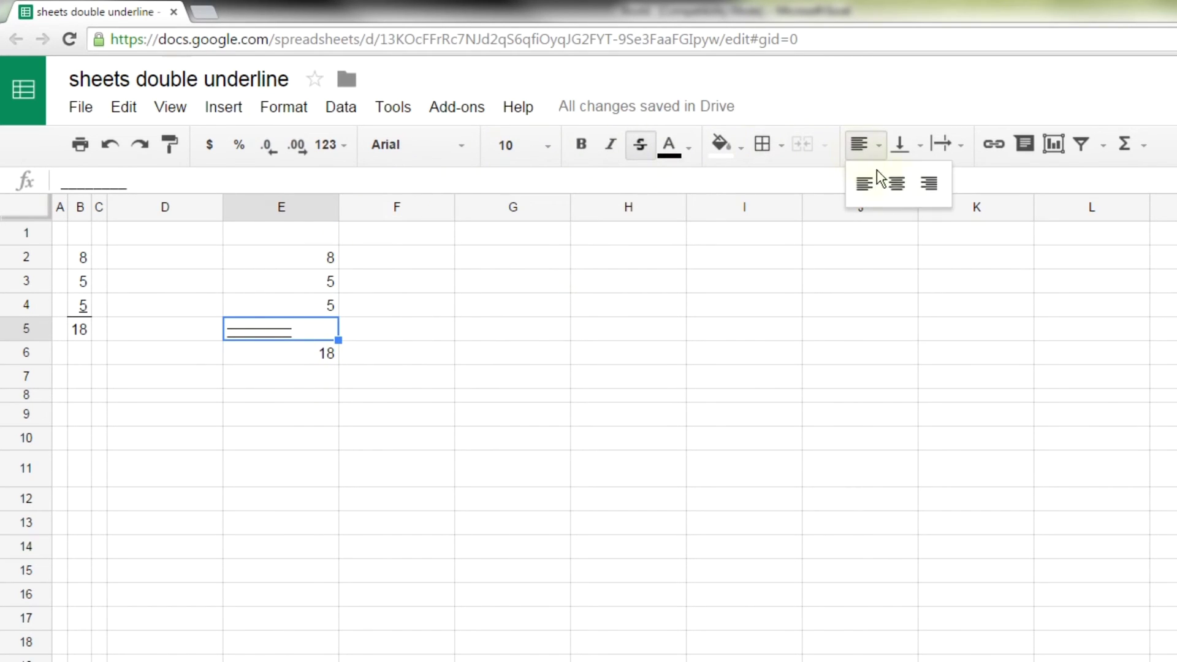
{"action": "left_click", "coordinate": [928, 184]}
{"action": "left_click", "coordinate": [454, 351]}
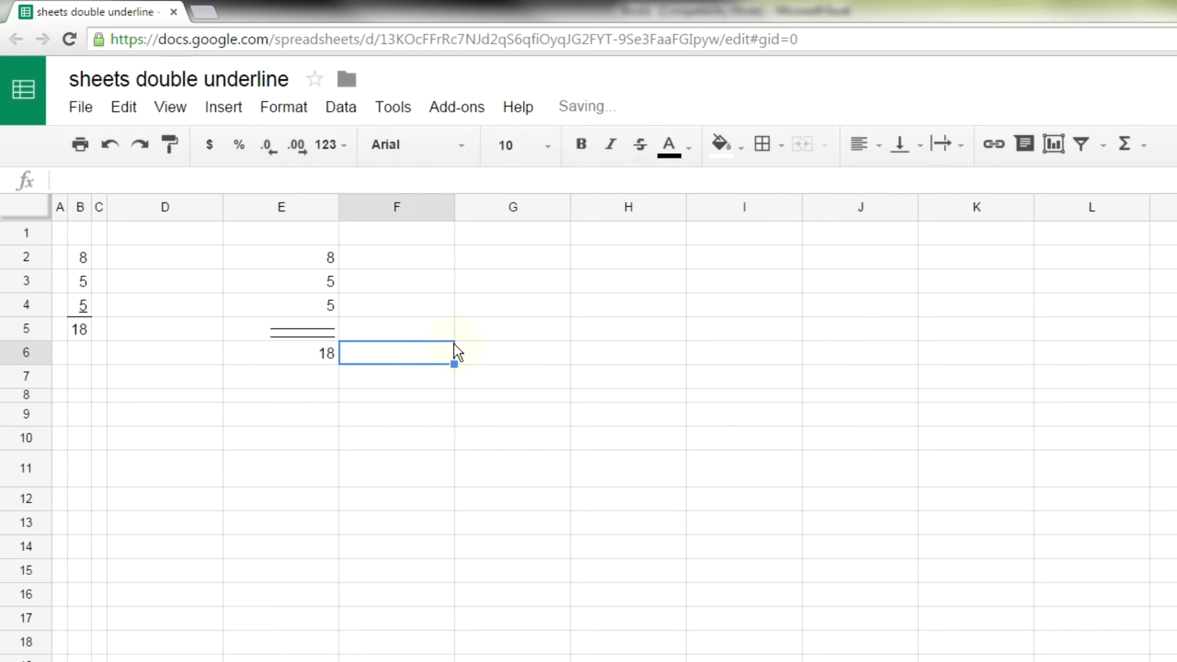
{"action": "left_click_drag", "start_coordinate": [37, 339], "coordinate": [37, 327]}
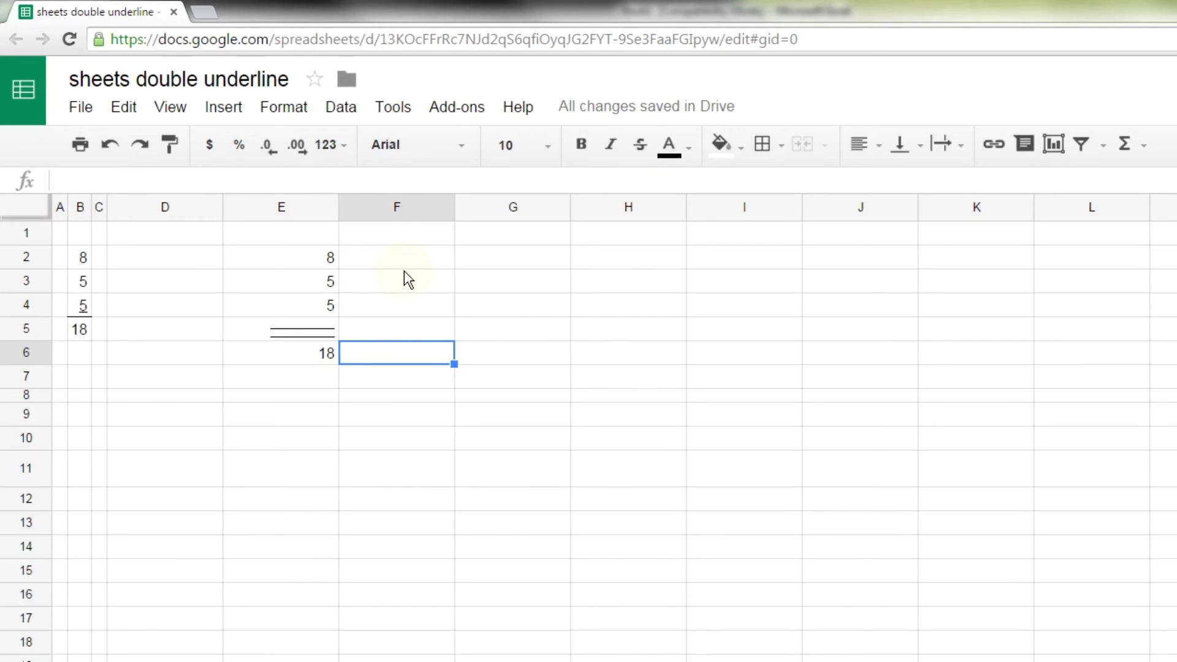
Enter the values 8 and 5 in cells E9 and E10.
{"action": "left_click", "coordinate": [418, 260]}
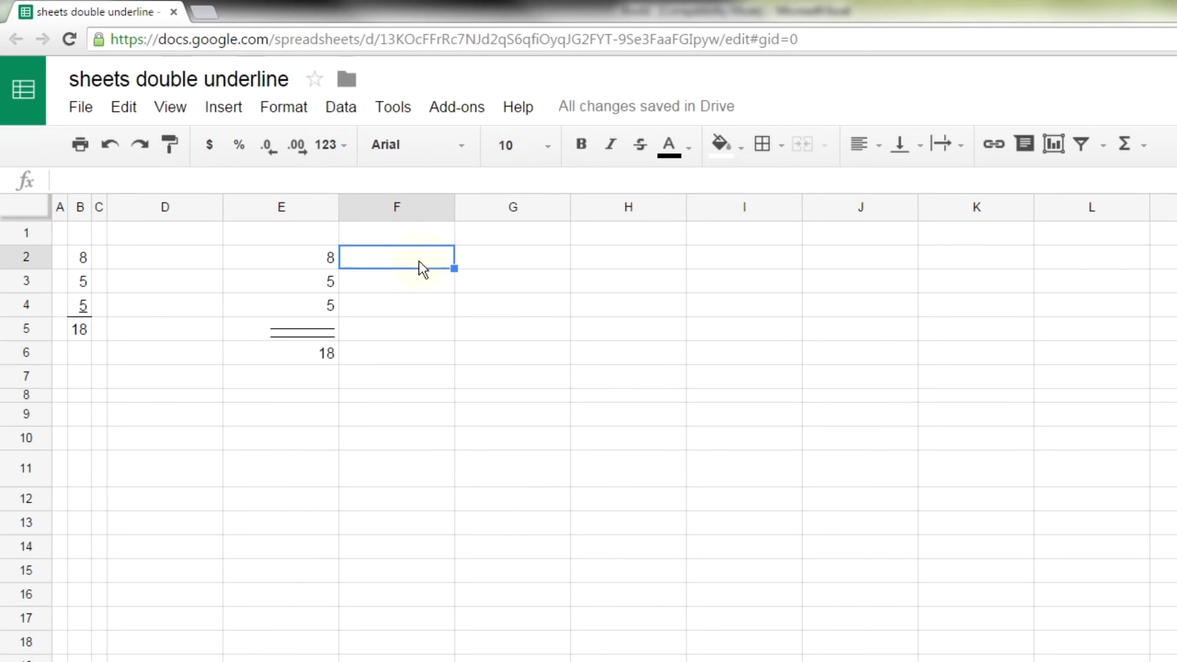
{"action": "key", "text": "Down"}
{"action": "key", "text": "Down"}
{"action": "key", "text": "Down"}
{"action": "key", "text": "Down"}
{"action": "key", "text": "Down"}
{"action": "key", "text": "Down"}
{"action": "key", "text": "Down"}
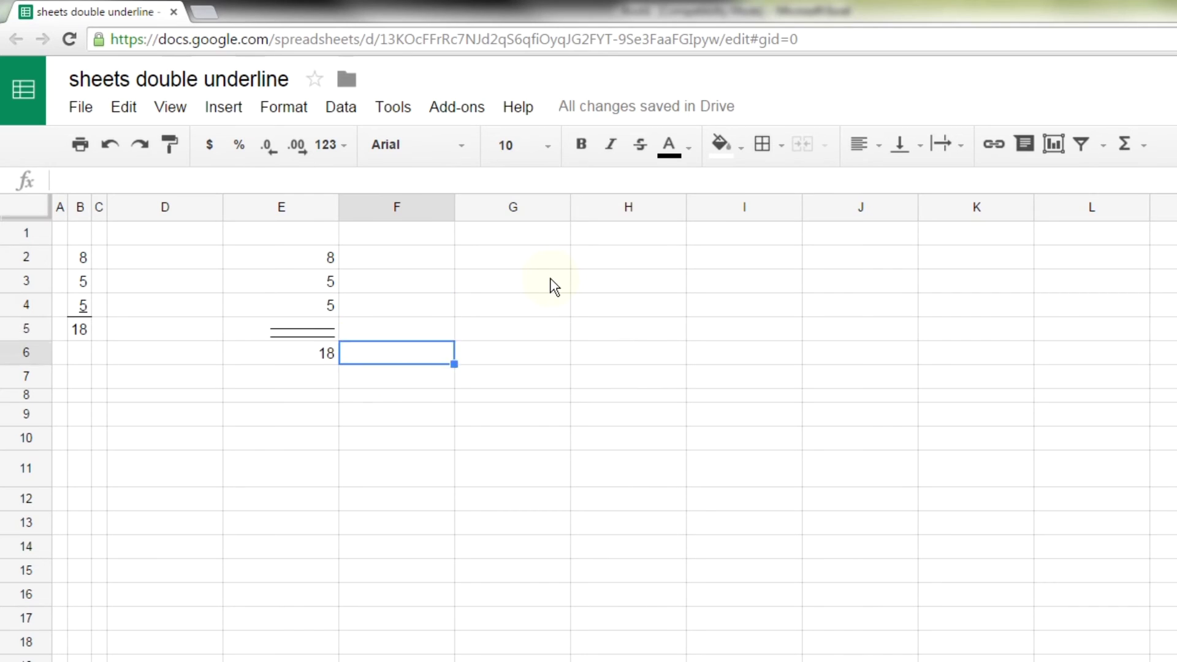
{"action": "key", "text": "Left"}
{"action": "type", "text": "8"}
{"action": "key", "text": "Return"}
{"action": "type", "text": "5"}
{"action": "key", "text": "Return"}
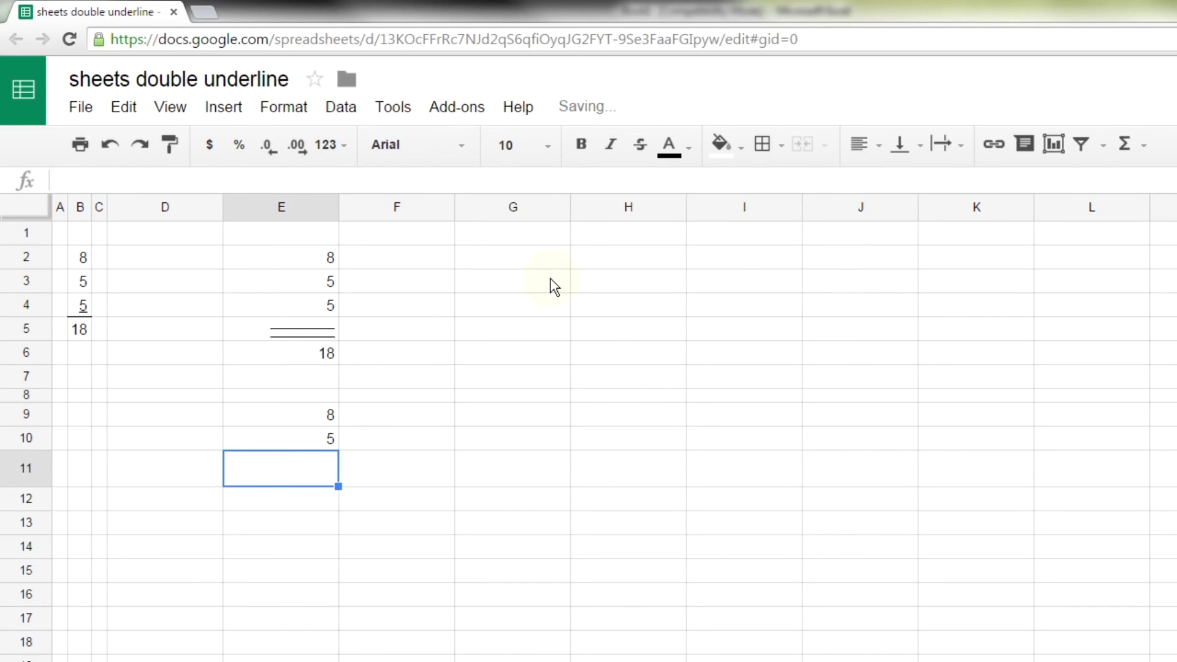
Enter a SUM formula over E9:E11 in cell E12, leaving E11 blank.
{"action": "key", "text": "Down"}
{"action": "type", "text": "=s"}
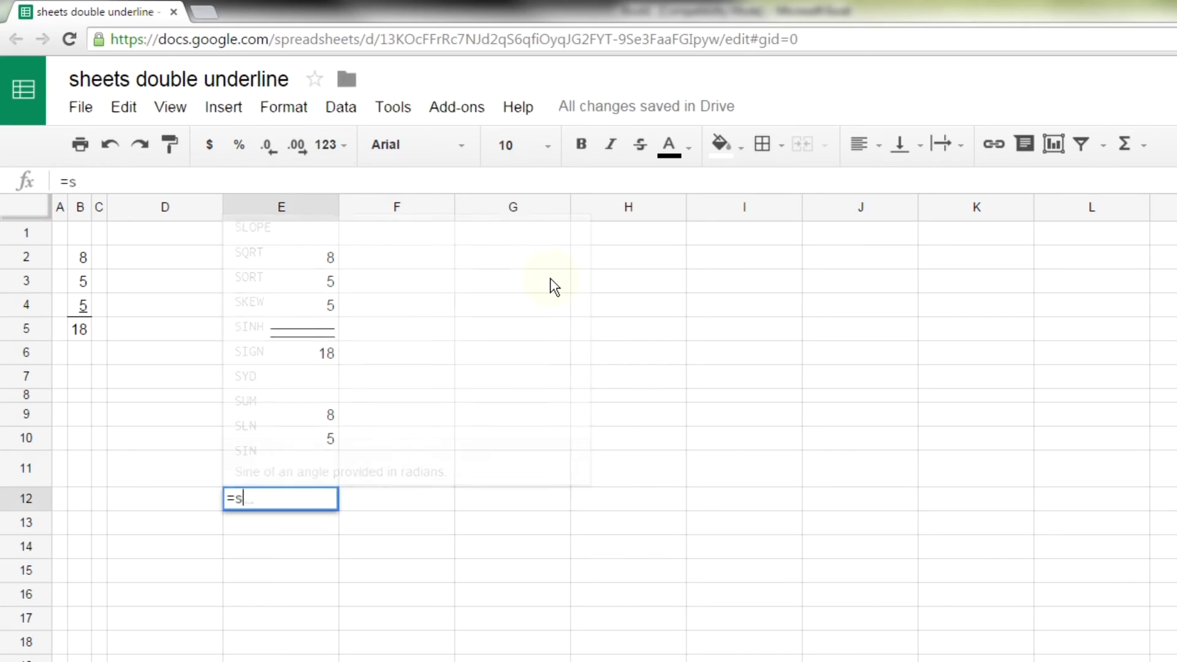
{"action": "type", "text": "um("}
{"action": "key", "text": "Up"}
{"action": "key", "text": "shift+Up"}
{"action": "key", "text": "shift+Up"}
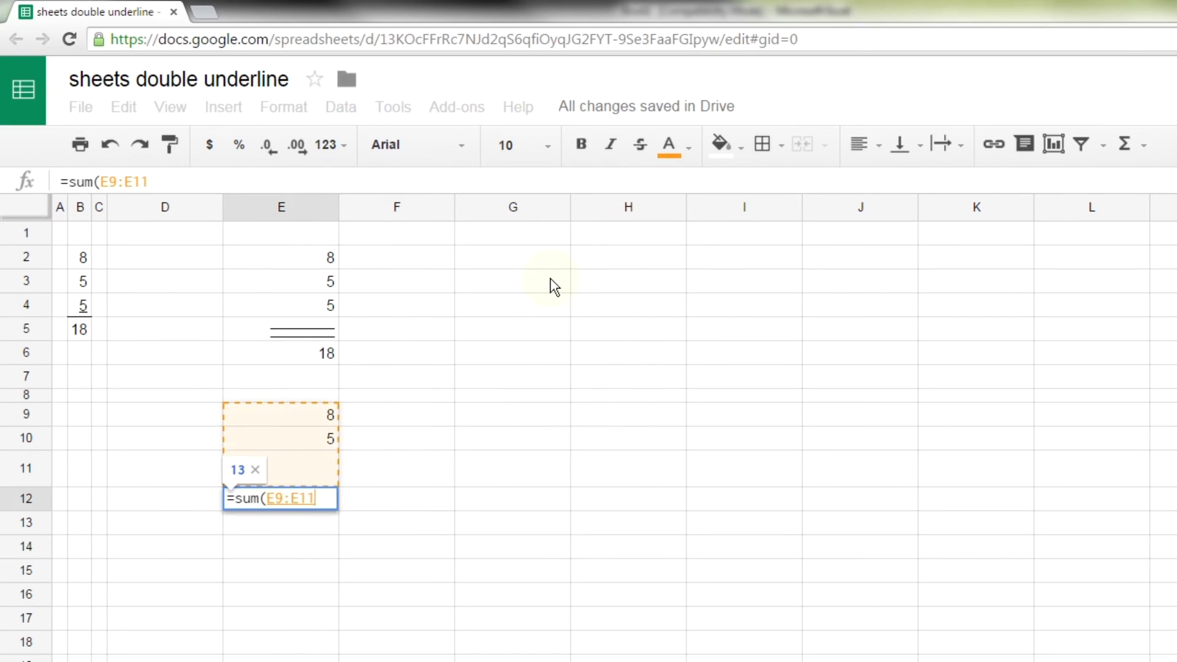
{"action": "type", "text": ")"}
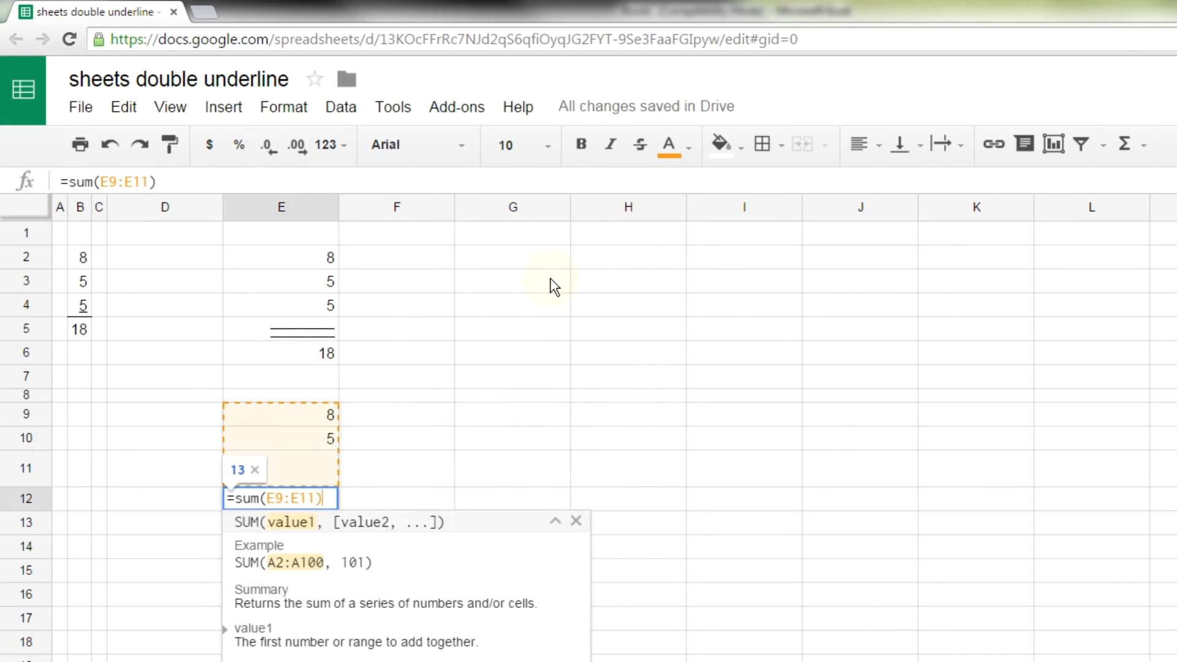
{"action": "key", "text": "Return"}
Add a bottom border to the blank cell E11 and another to cell E10.
{"action": "key", "text": "Up"}
{"action": "key", "text": "Up"}
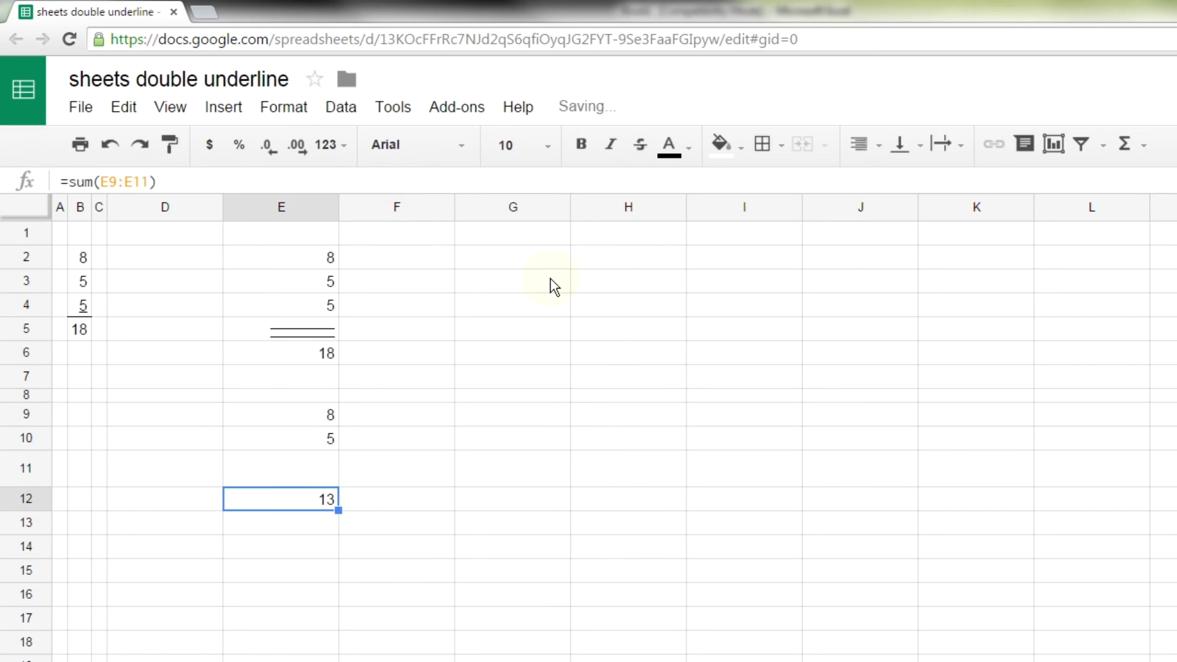
{"action": "left_click", "coordinate": [767, 138]}
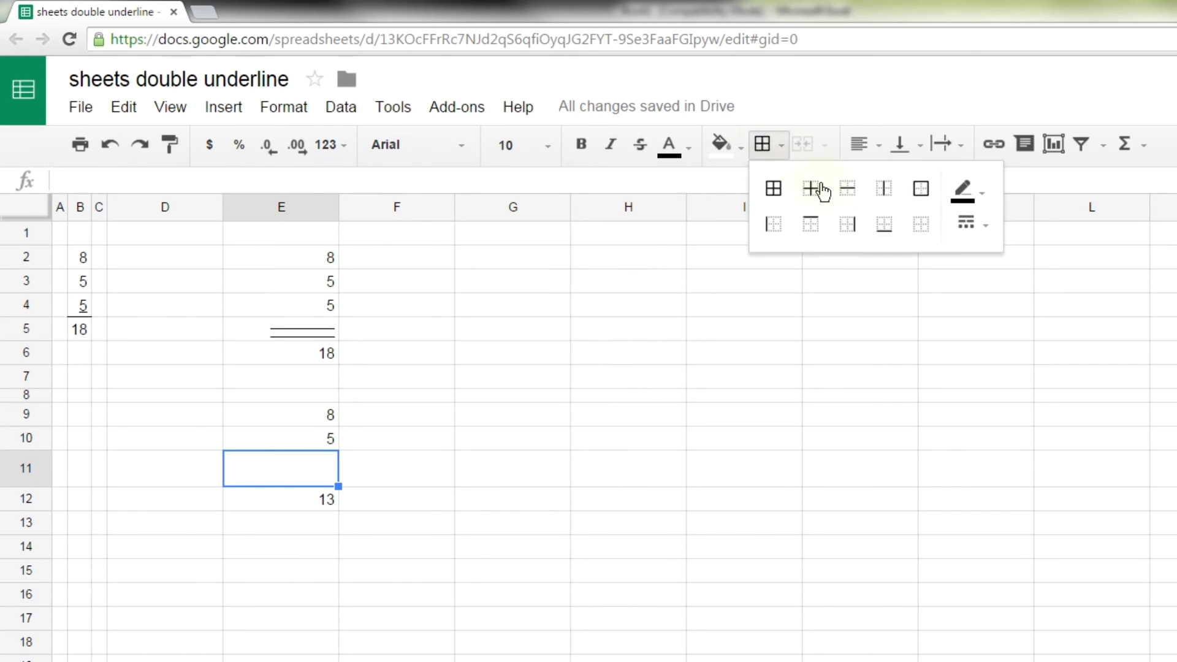
{"action": "left_click", "coordinate": [883, 224]}
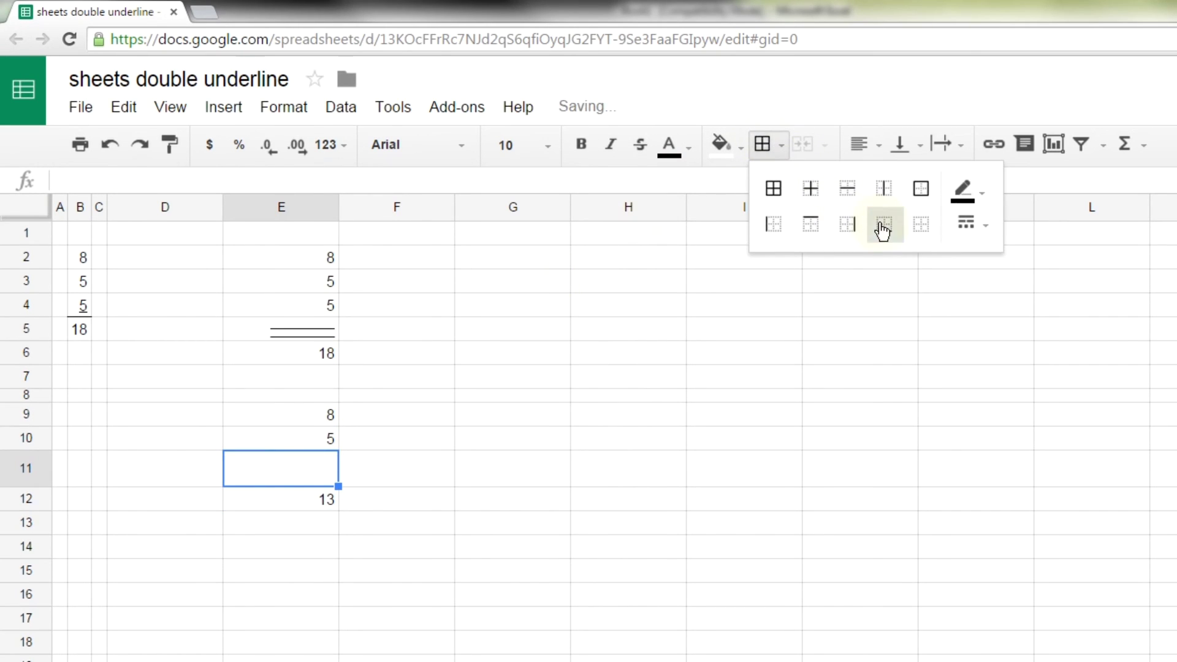
{"action": "left_click", "coordinate": [331, 439]}
{"action": "left_click", "coordinate": [765, 144]}
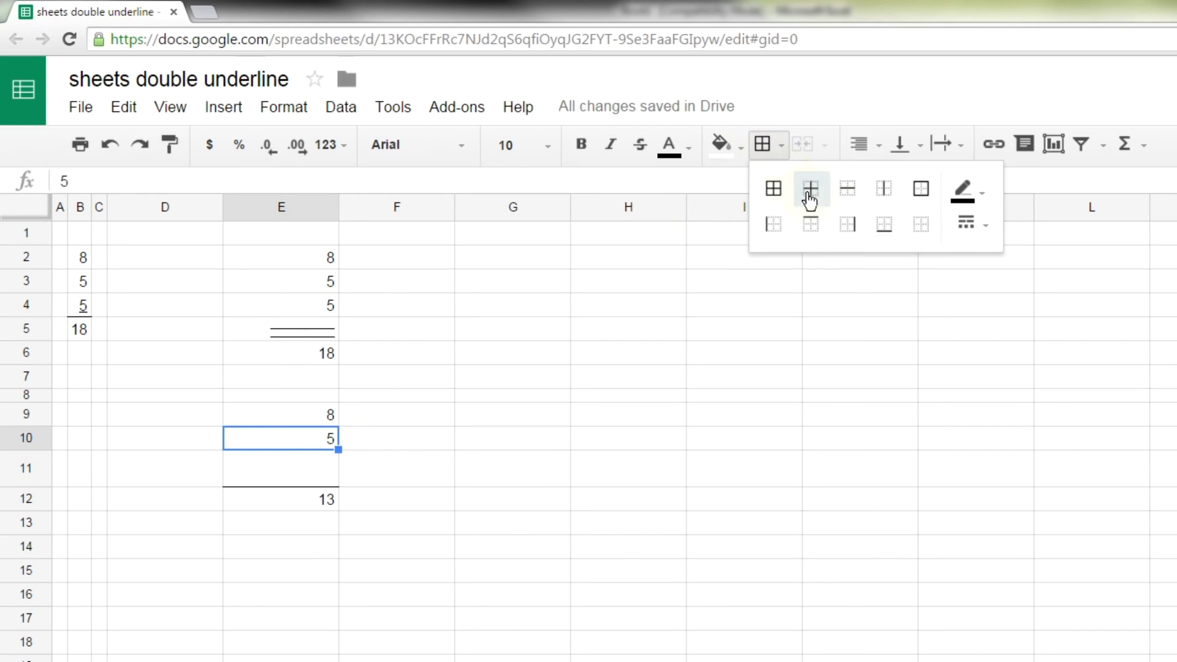
{"action": "left_click", "coordinate": [884, 225]}
{"action": "left_click", "coordinate": [161, 531]}
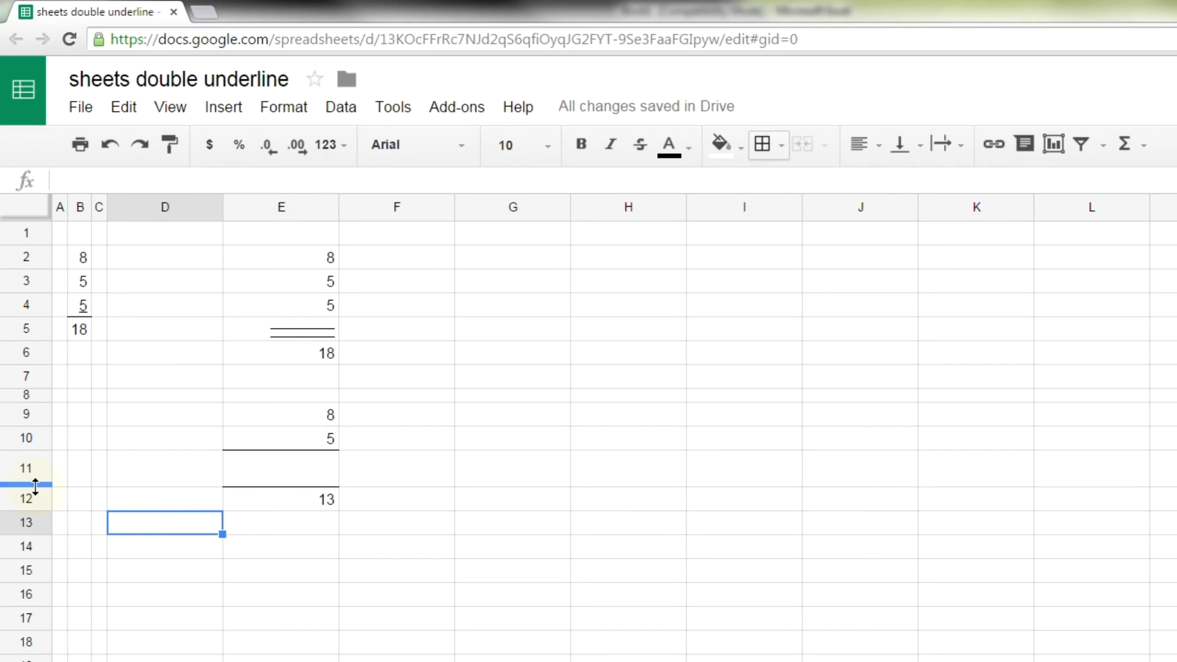
Shrink row 11 to a thin sliver so its two border lines form a double underline above the total.
{"action": "left_click_drag", "start_coordinate": [36, 486], "coordinate": [36, 487]}
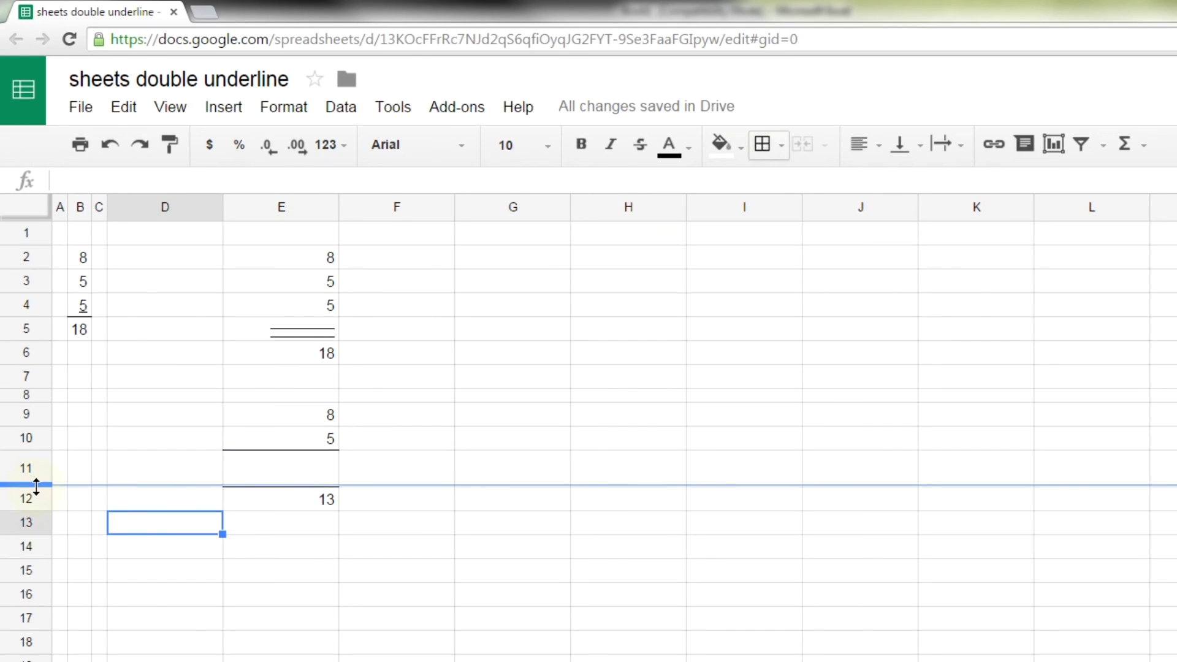
{"action": "left_click_drag", "start_coordinate": [37, 486], "coordinate": [38, 441]}
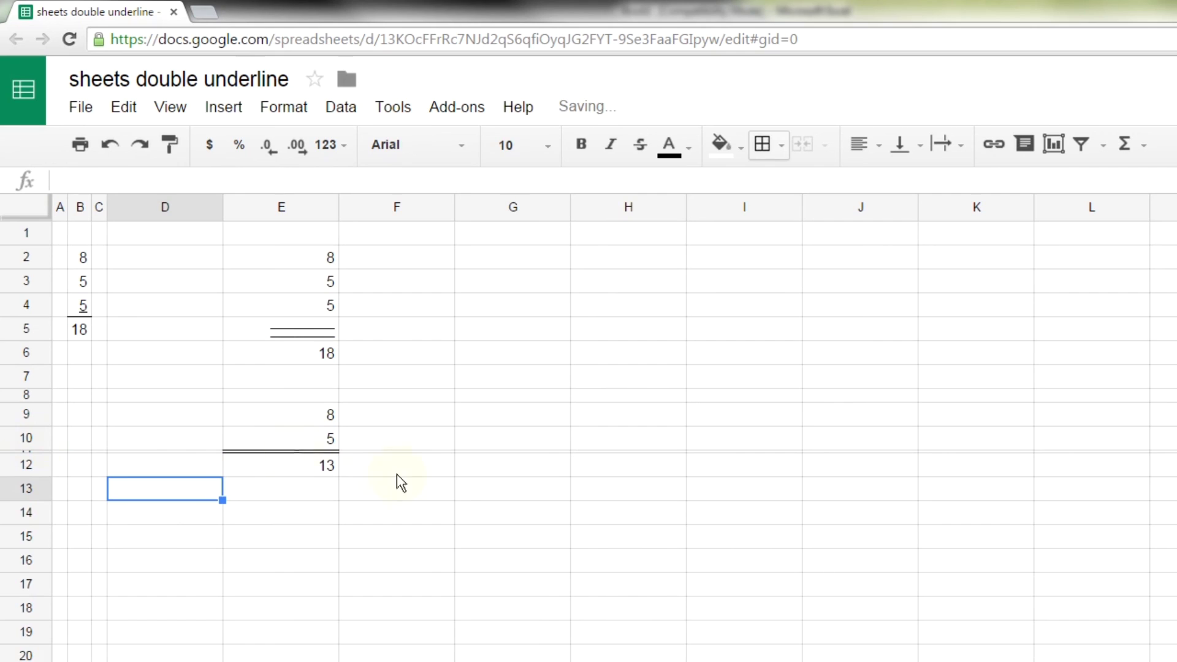
{"action": "left_click", "coordinate": [465, 490]}
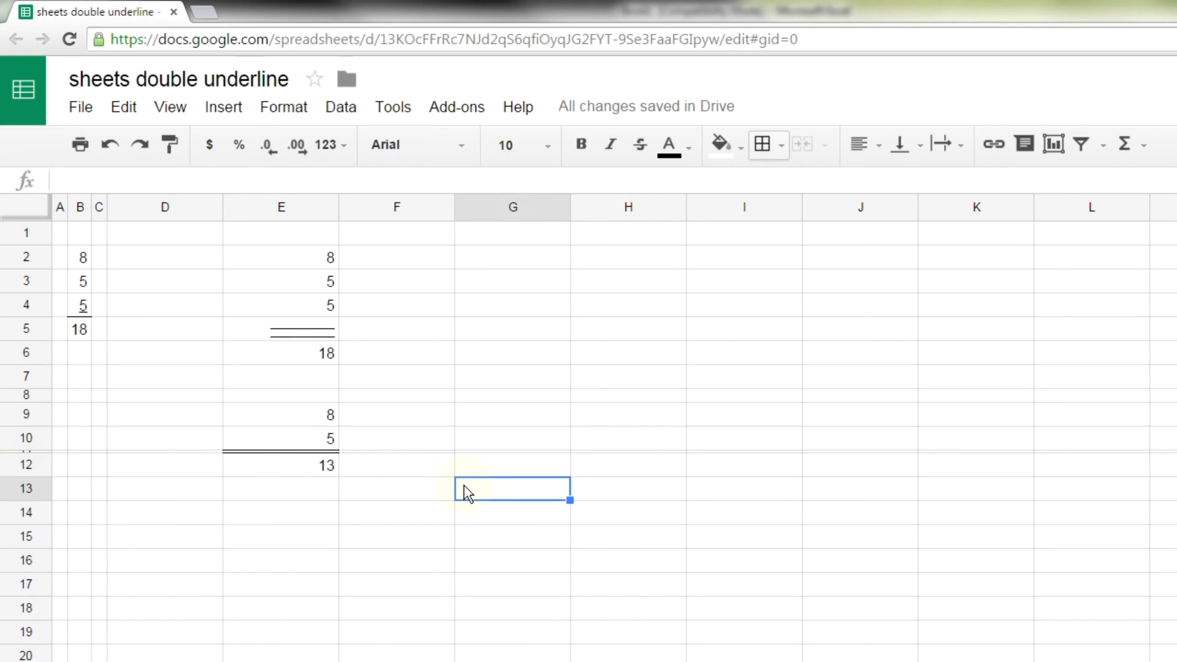